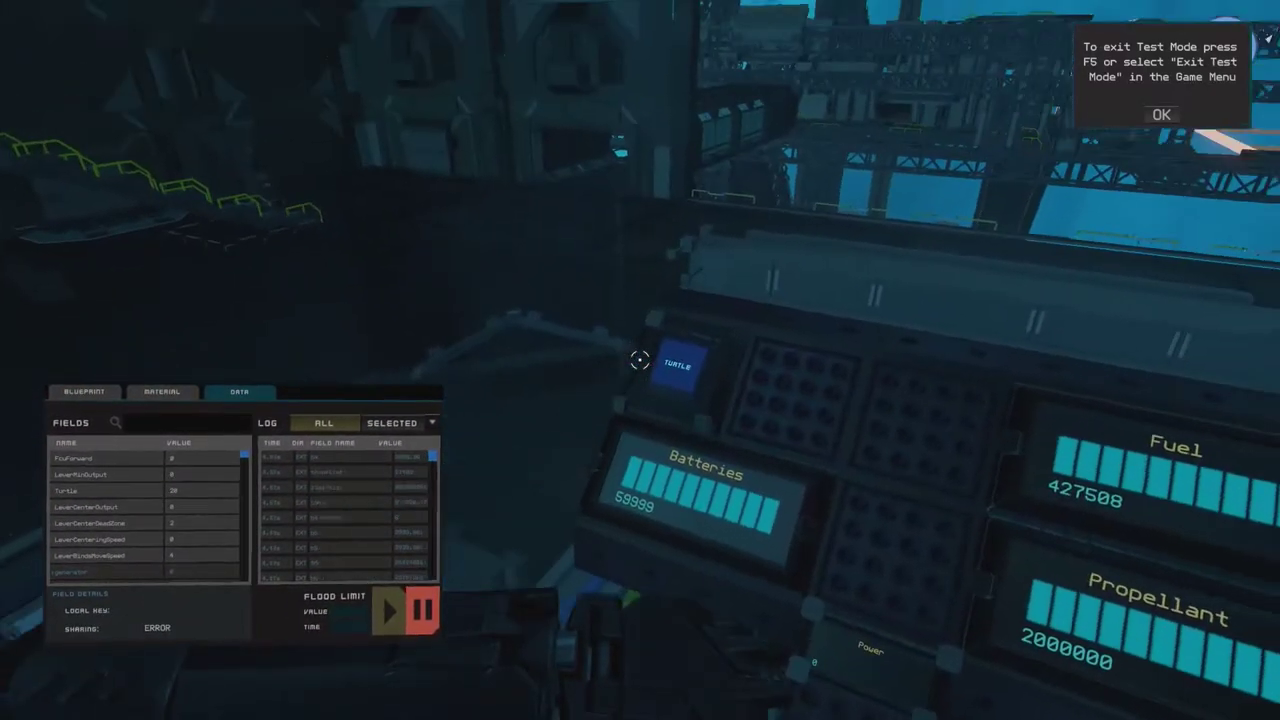
- Try the cockpit's Turtle button in test mode and fly the ship forward
{"action": "left_click", "coordinate": [640, 360]}
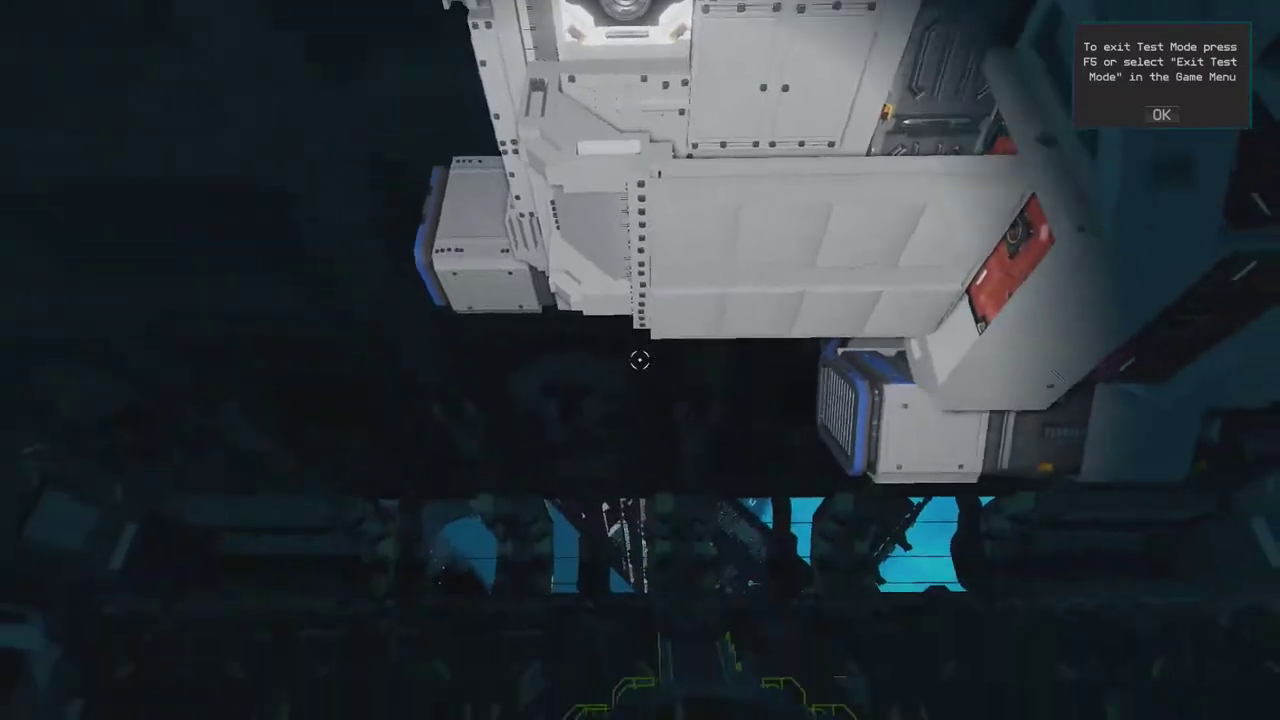
{"action": "key", "text": "w"}
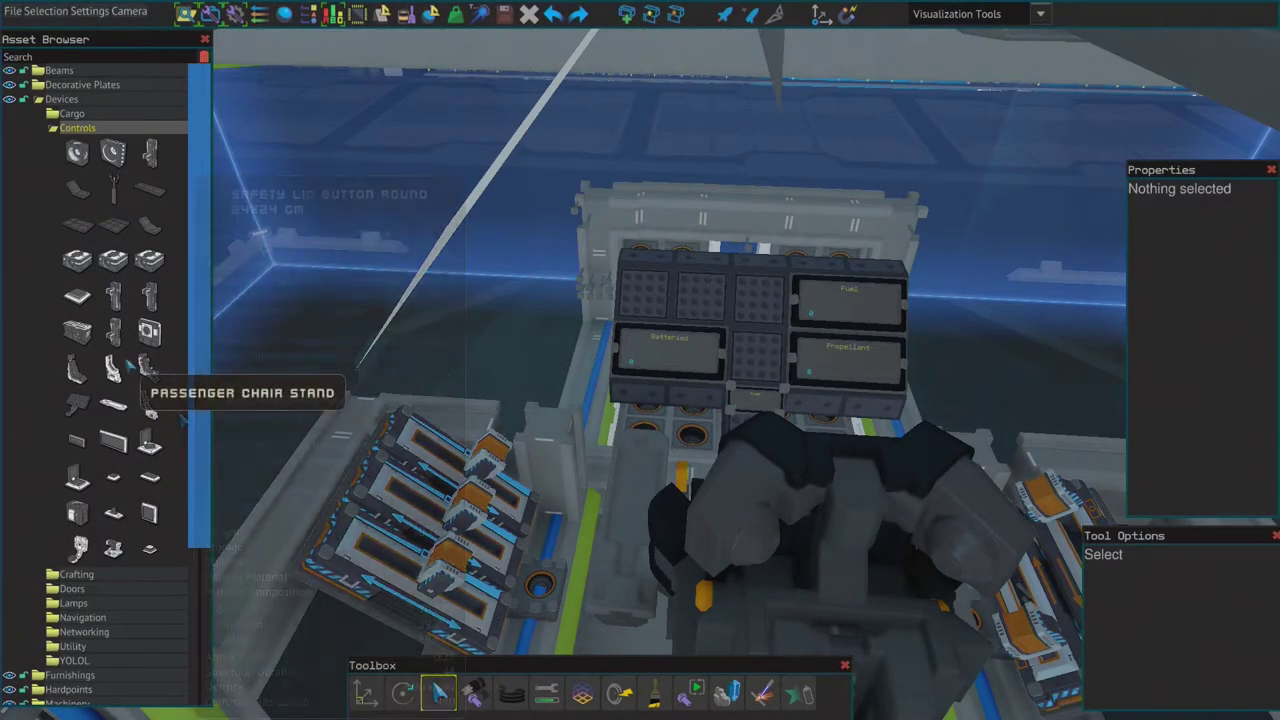
- Place a hybrid button base with its hybrid button on the console slot above the Batteries display and select it
{"action": "left_click", "coordinate": [79, 300]}
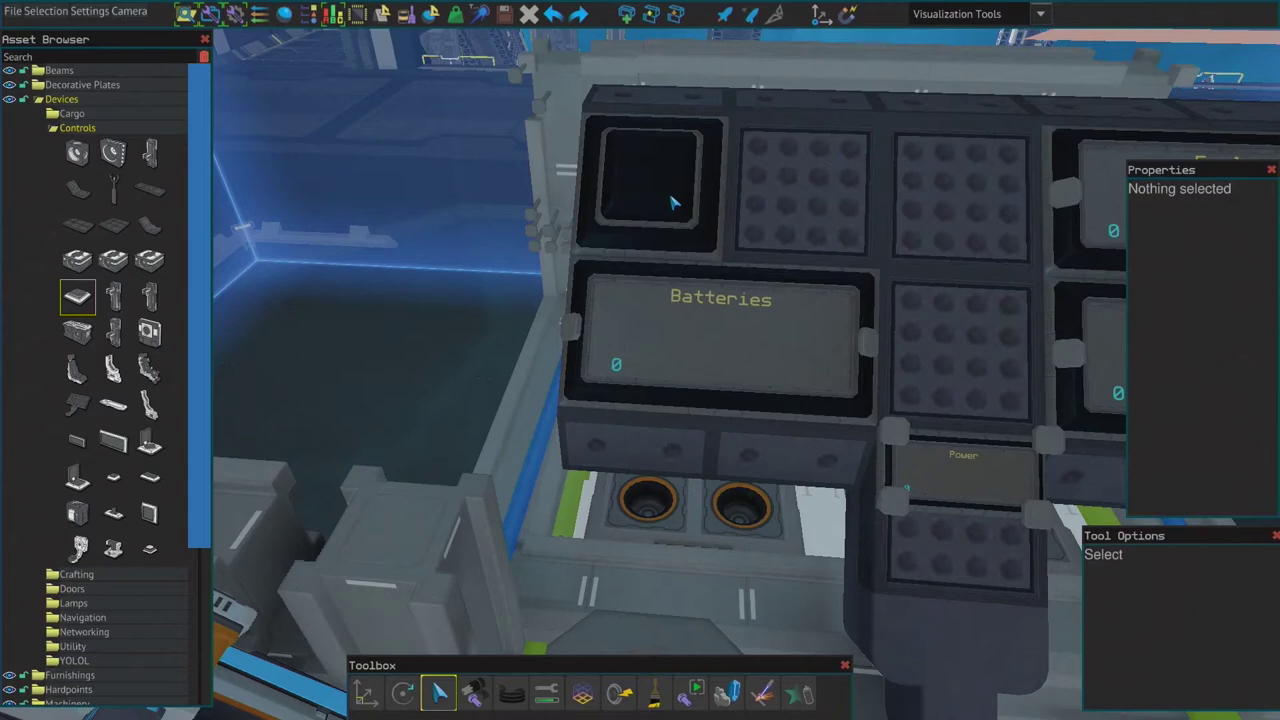
{"action": "left_click", "coordinate": [672, 203]}
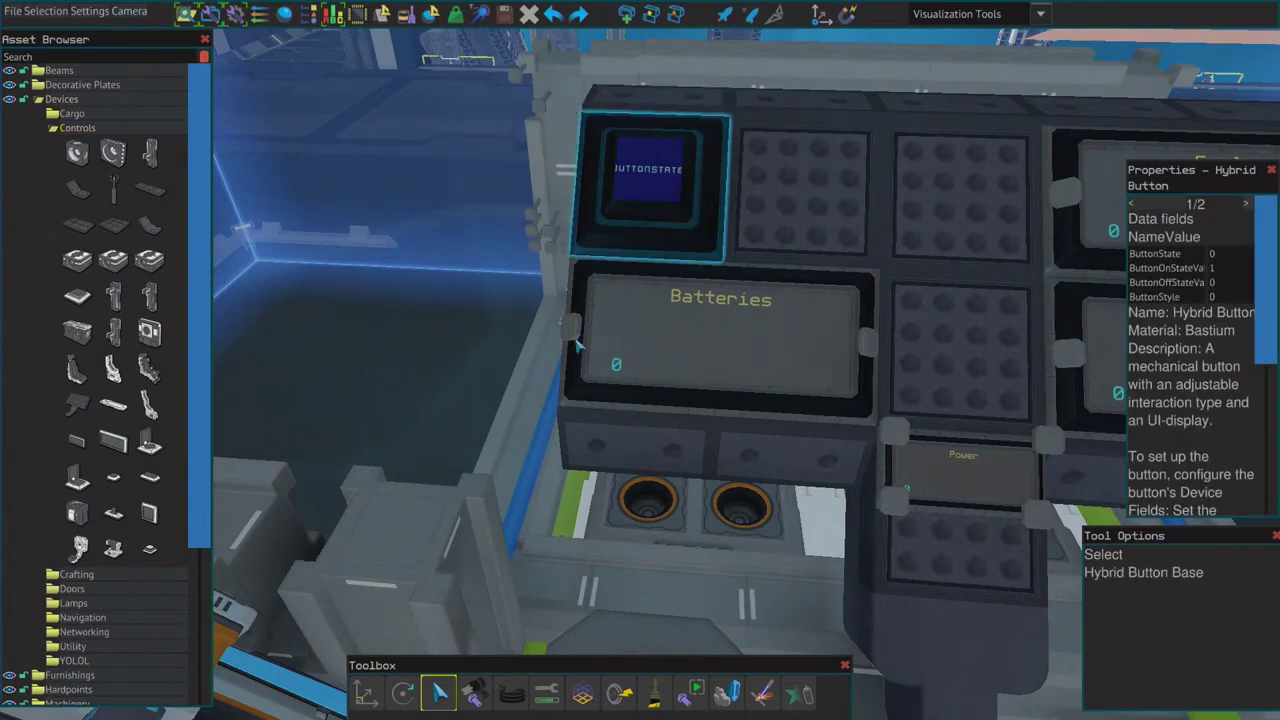
{"action": "left_click", "coordinate": [691, 187]}
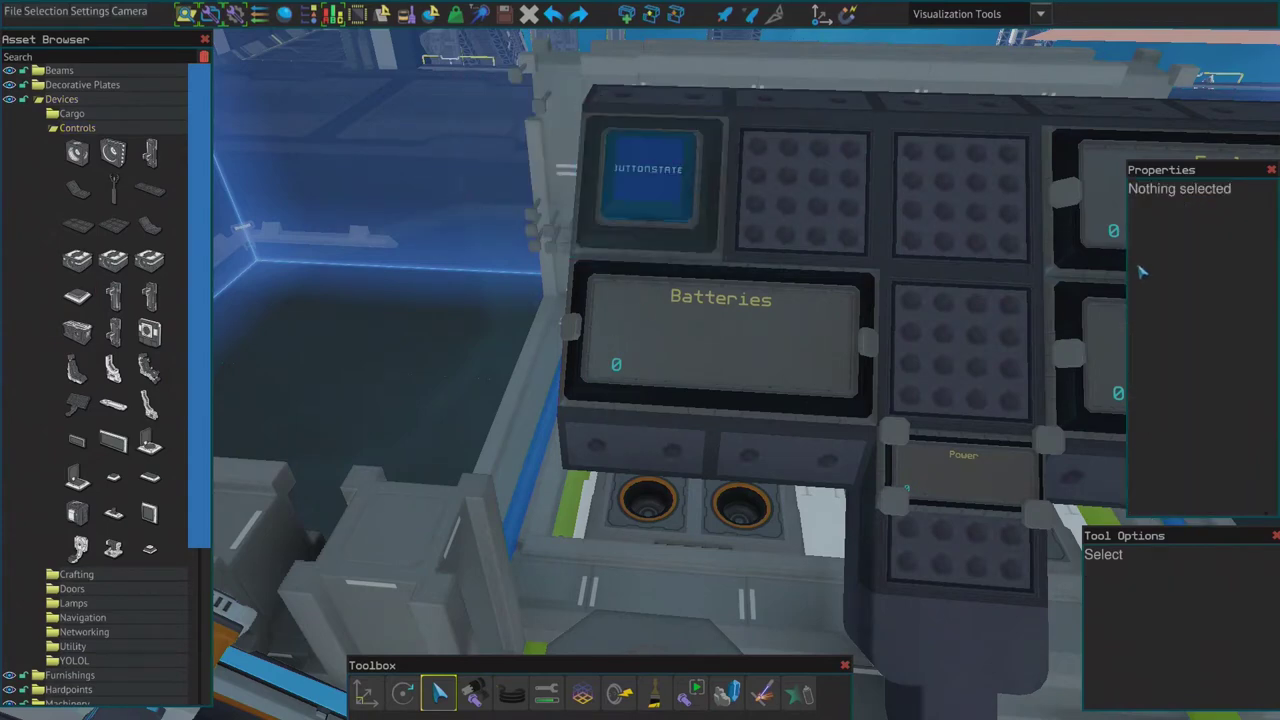
{"action": "left_click", "coordinate": [660, 199]}
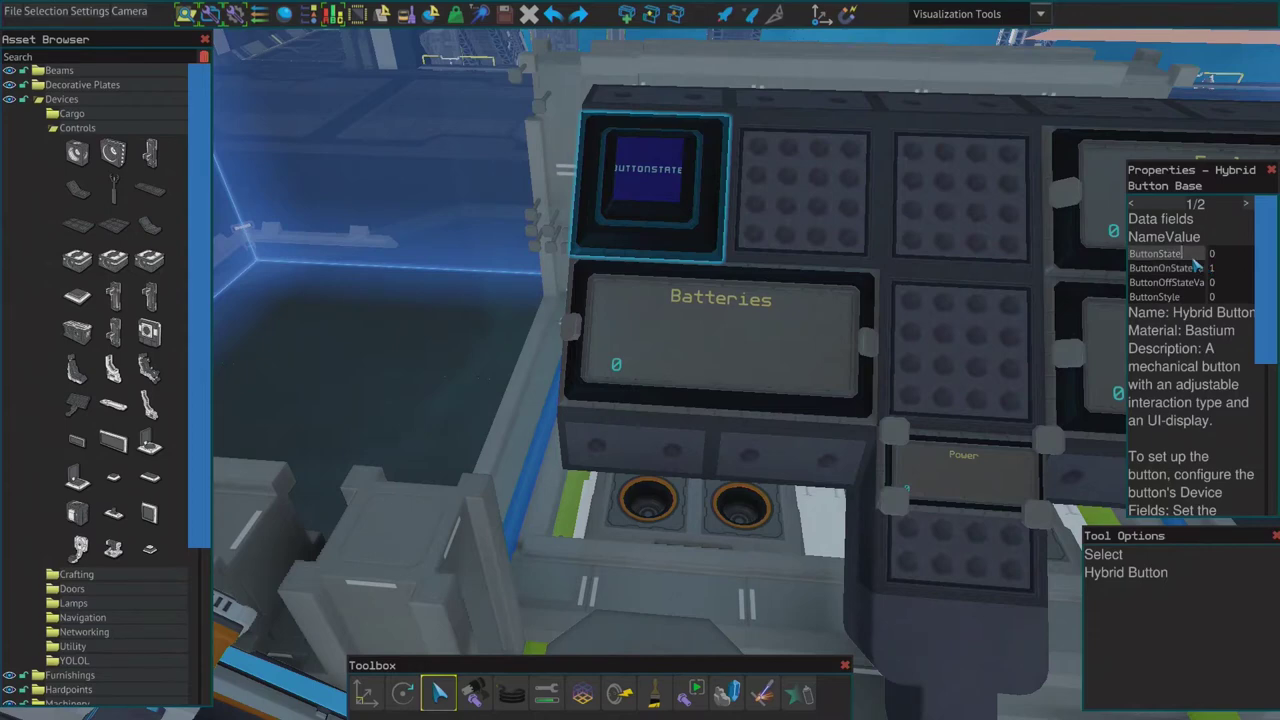
- Rename the hybrid button's ButtonState field to Turtle and set its on-state value to 20 and off-state value to 100
{"action": "key", "text": "BackSpace"}
{"action": "key", "text": "BackSpace"}
{"action": "key", "text": "BackSpace"}
{"action": "key", "text": "BackSpace"}
{"action": "key", "text": "BackSpace"}
{"action": "key", "text": "BackSpace"}
{"action": "key", "text": "BackSpace"}
{"action": "key", "text": "BackSpace"}
{"action": "key", "text": "BackSpace"}
{"action": "key", "text": "BackSpace"}
{"action": "key", "text": "BackSpace"}
{"action": "key", "text": "BackSpace"}
{"action": "key", "text": "BackSpace"}
{"action": "key", "text": "BackSpace"}
{"action": "key", "text": "BackSpace"}
{"action": "type", "text": "Turtle"}
{"action": "key", "text": "Return"}
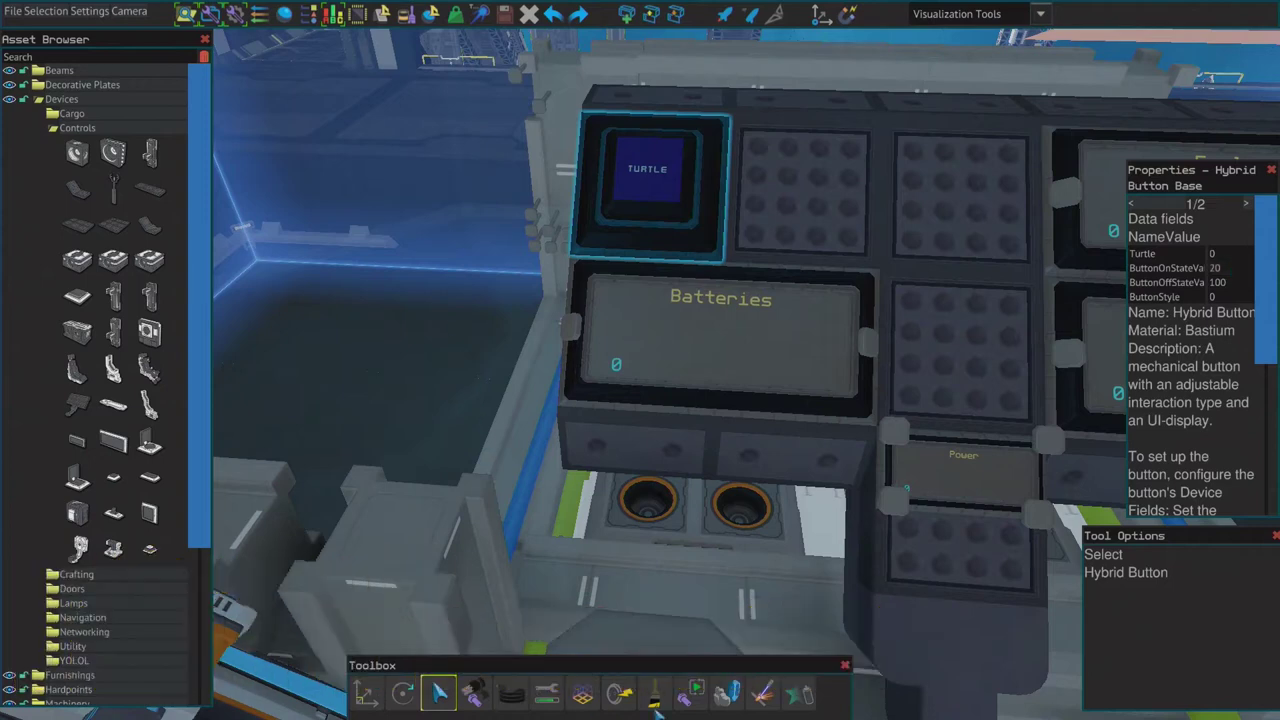
- Bolt the Turtle button's base to the console at its corners
{"action": "left_click", "coordinate": [691, 692]}
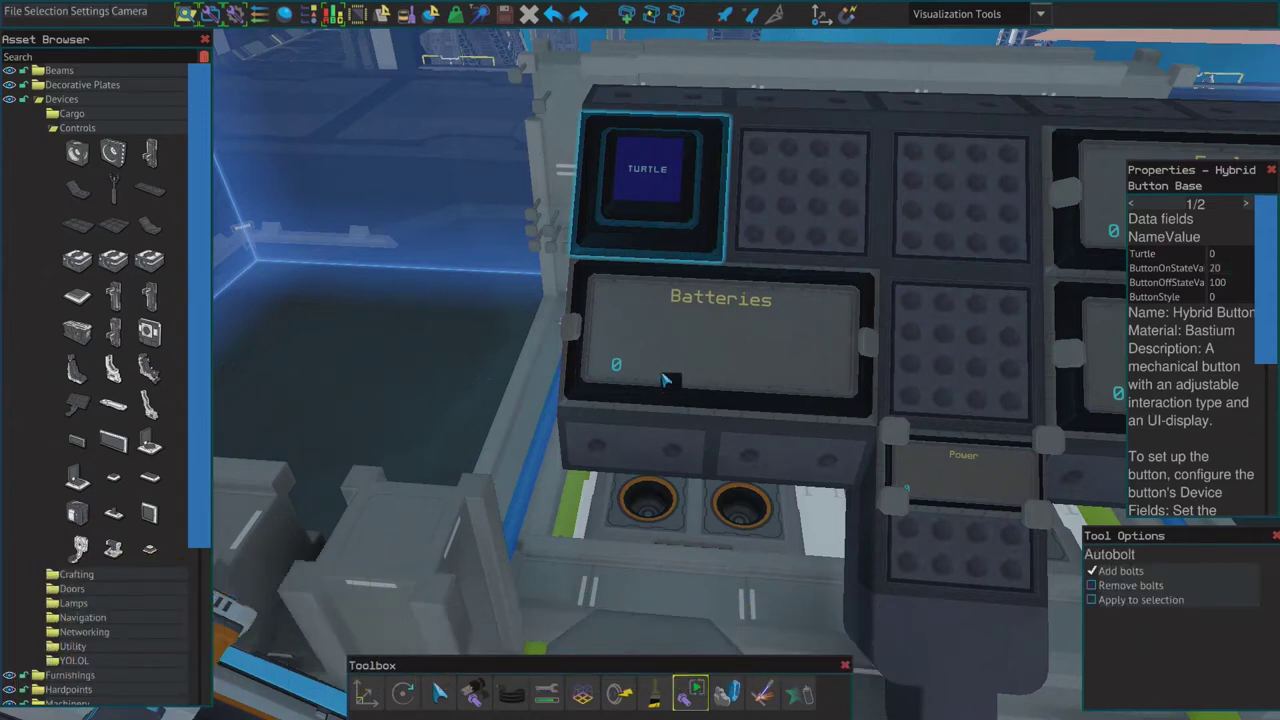
{"action": "left_click", "coordinate": [662, 376]}
{"action": "key", "text": "b"}
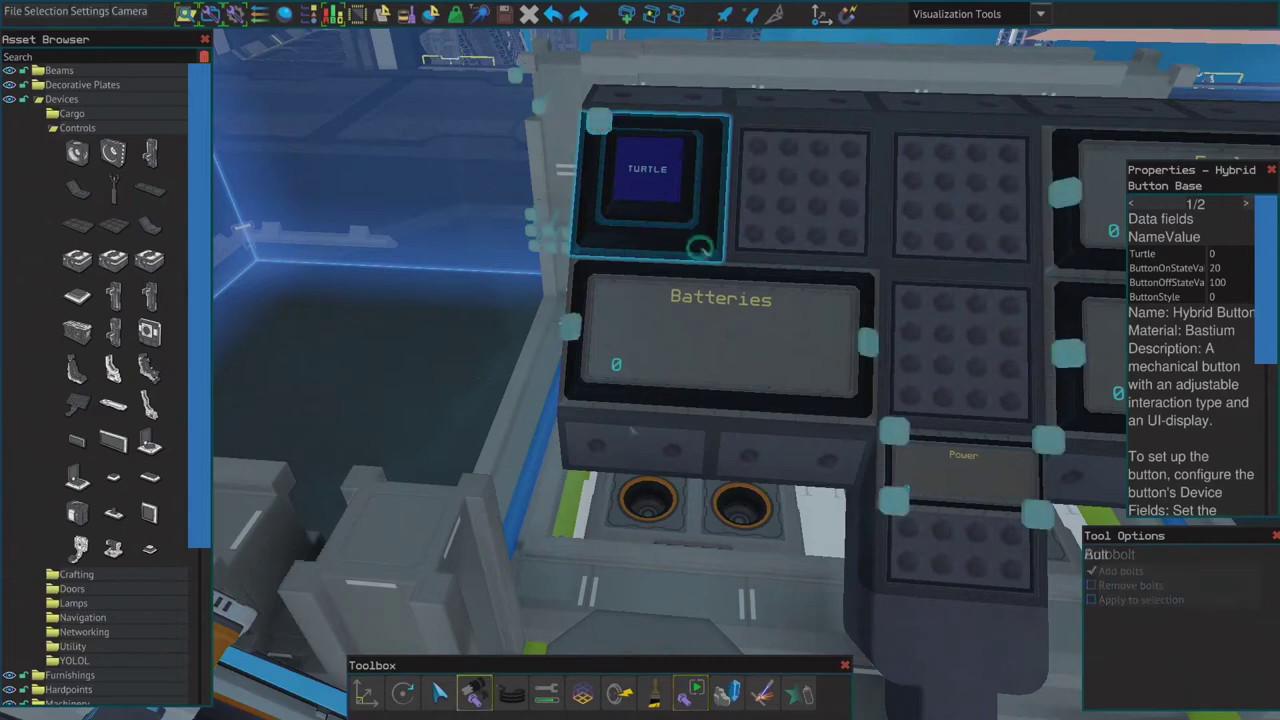
{"action": "left_click", "coordinate": [702, 248]}
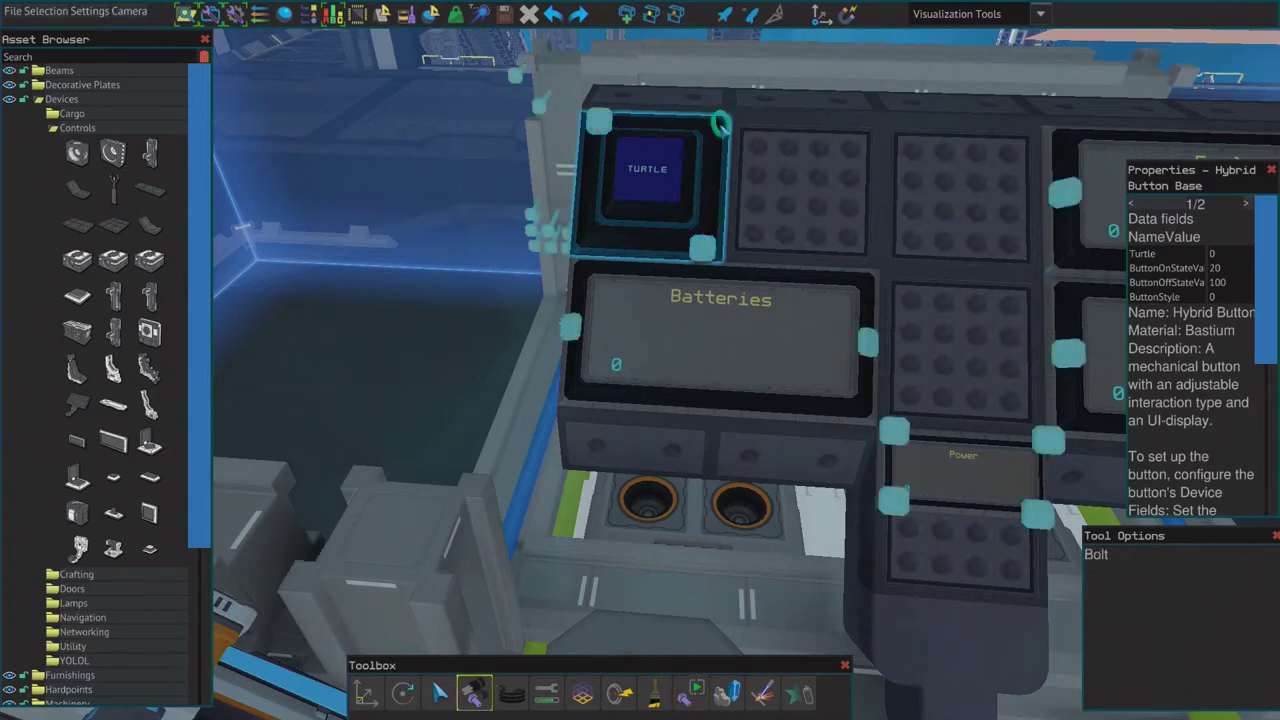
{"action": "left_click", "coordinate": [720, 122]}
{"action": "left_click", "coordinate": [578, 244]}
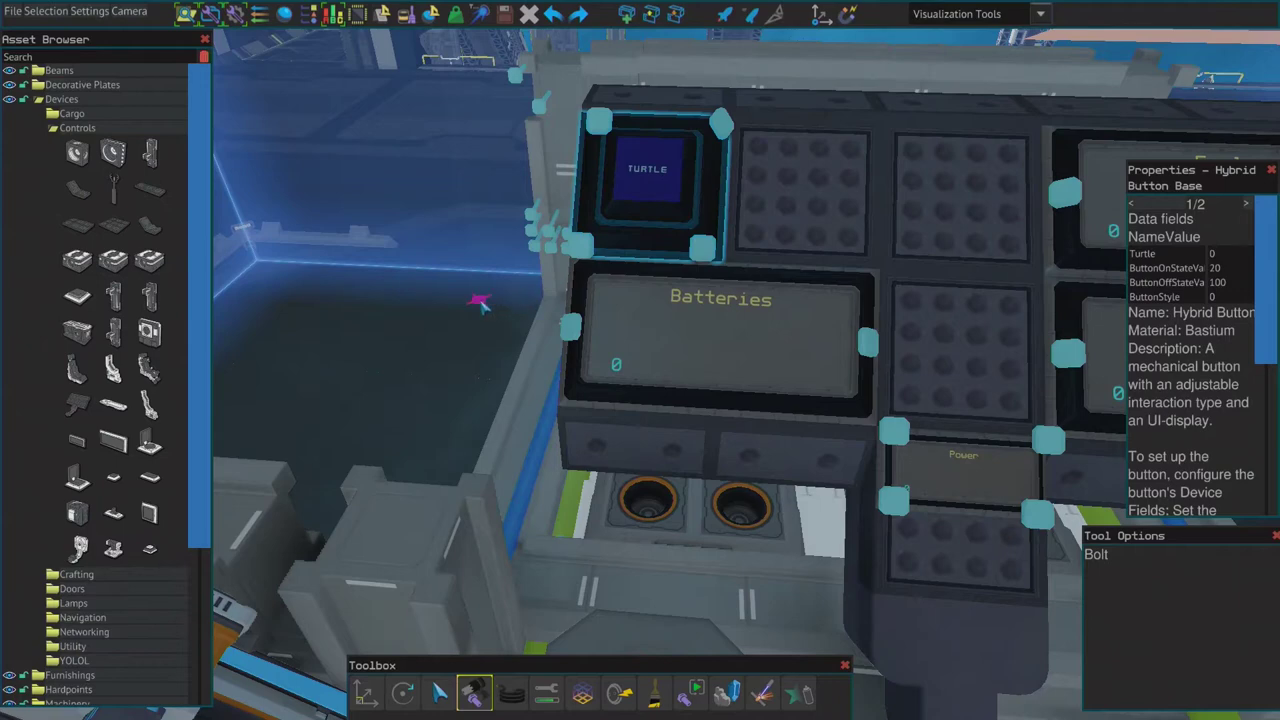
{"action": "scroll", "coordinate": [482, 304], "scroll_direction": "down", "scroll_amount": 2}
{"action": "scroll", "coordinate": [482, 304], "scroll_direction": "up", "scroll_amount": 3}
{"action": "scroll", "coordinate": [482, 290], "scroll_direction": "down", "scroll_amount": 2}
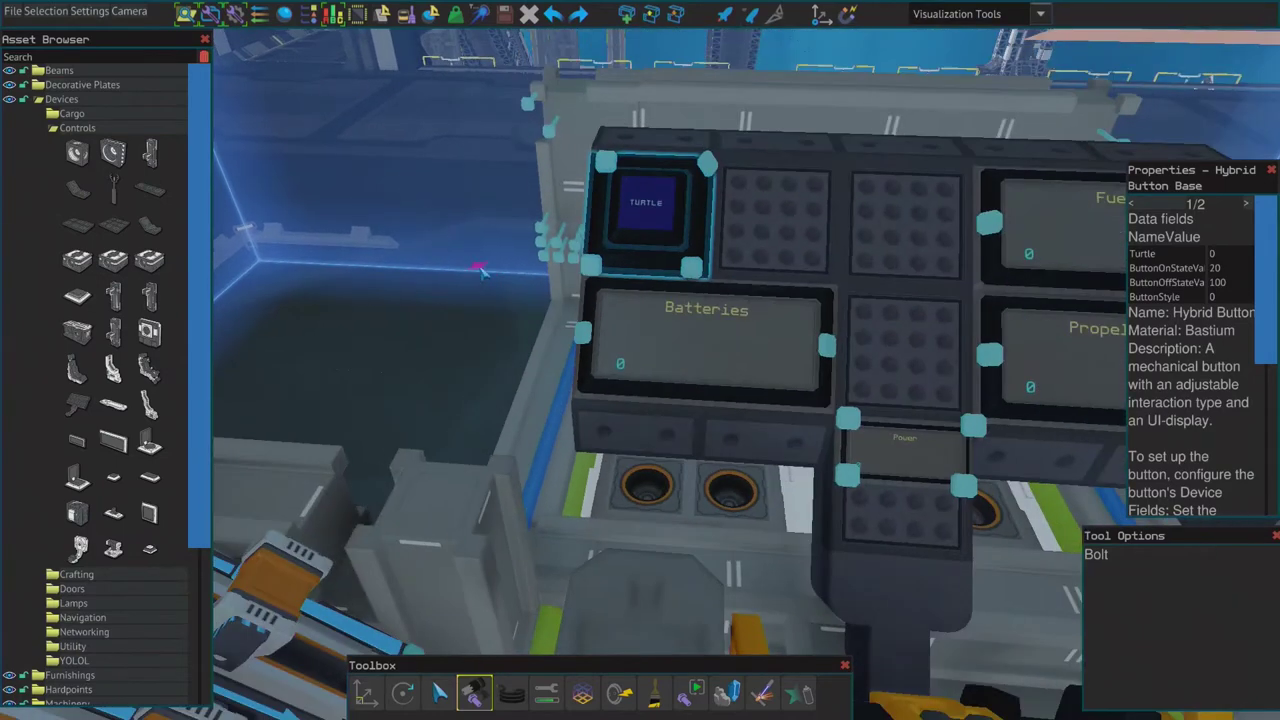
{"action": "key", "text": "3"}
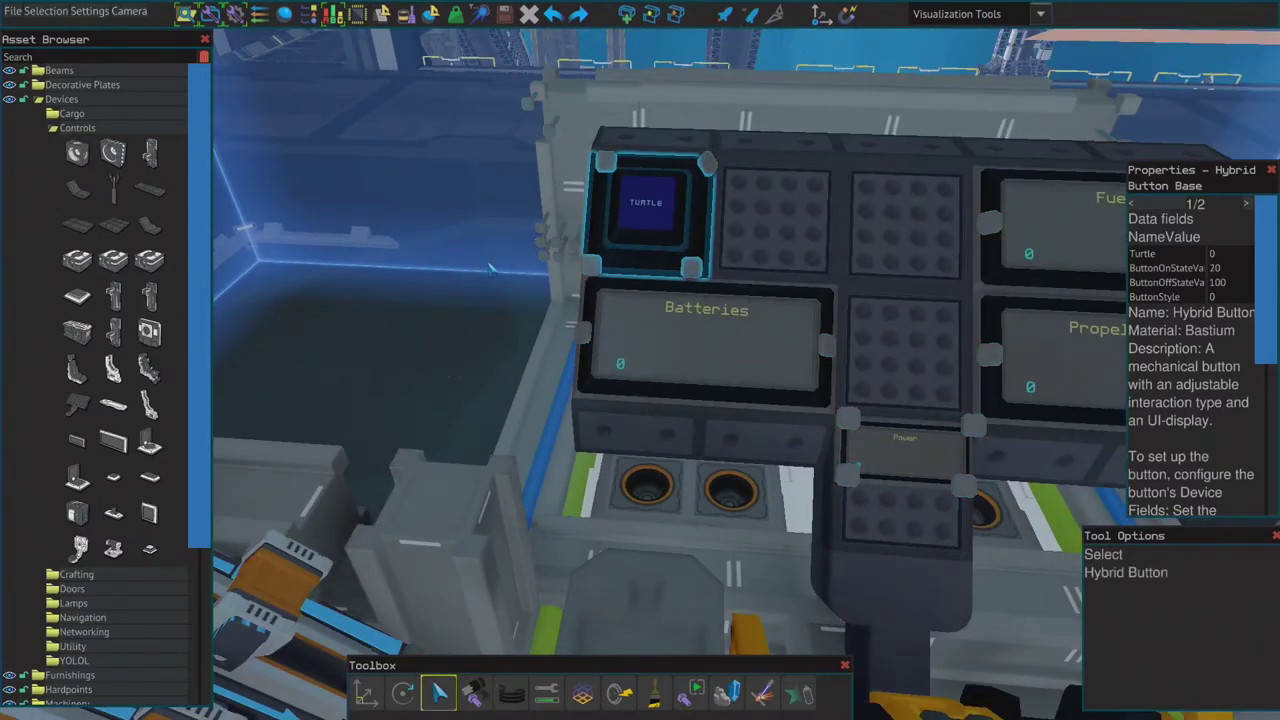
- Rename the LeverMaxOutput field of the FcuForward lever to Turtle
{"action": "right_click_drag", "start_coordinate": [491, 269], "coordinate": [490, 268]}
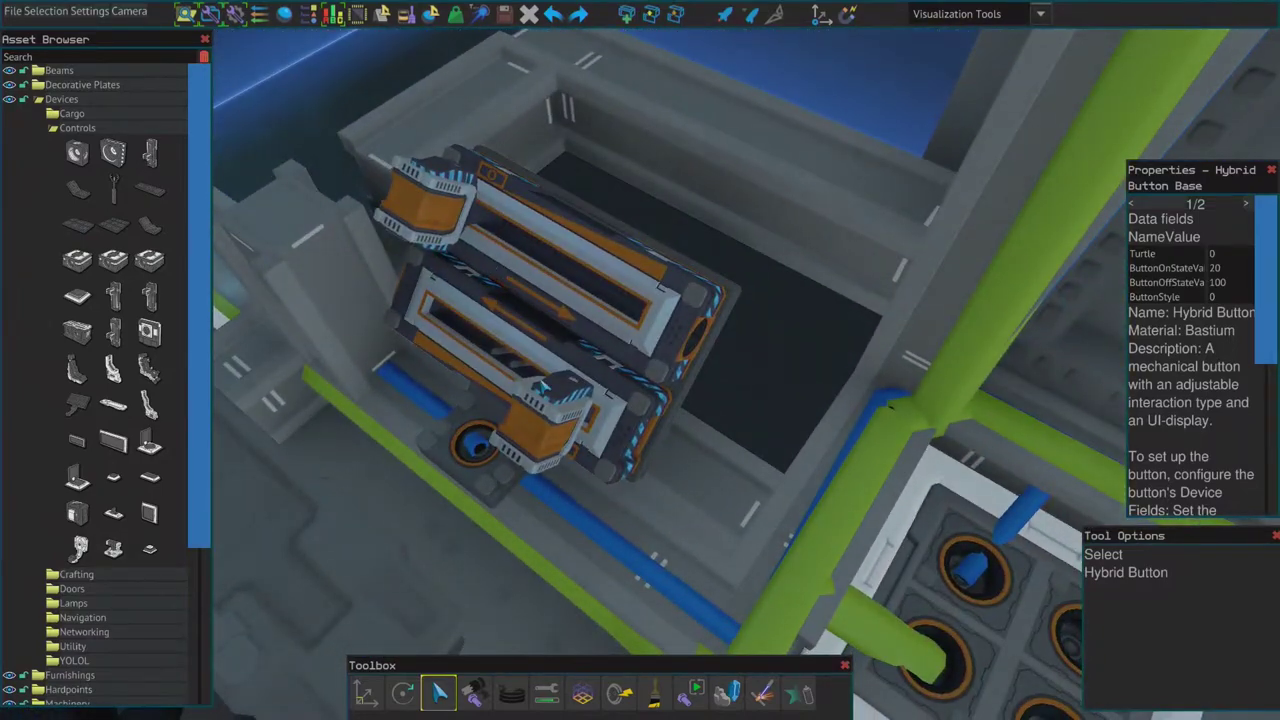
{"action": "left_click", "coordinate": [541, 386]}
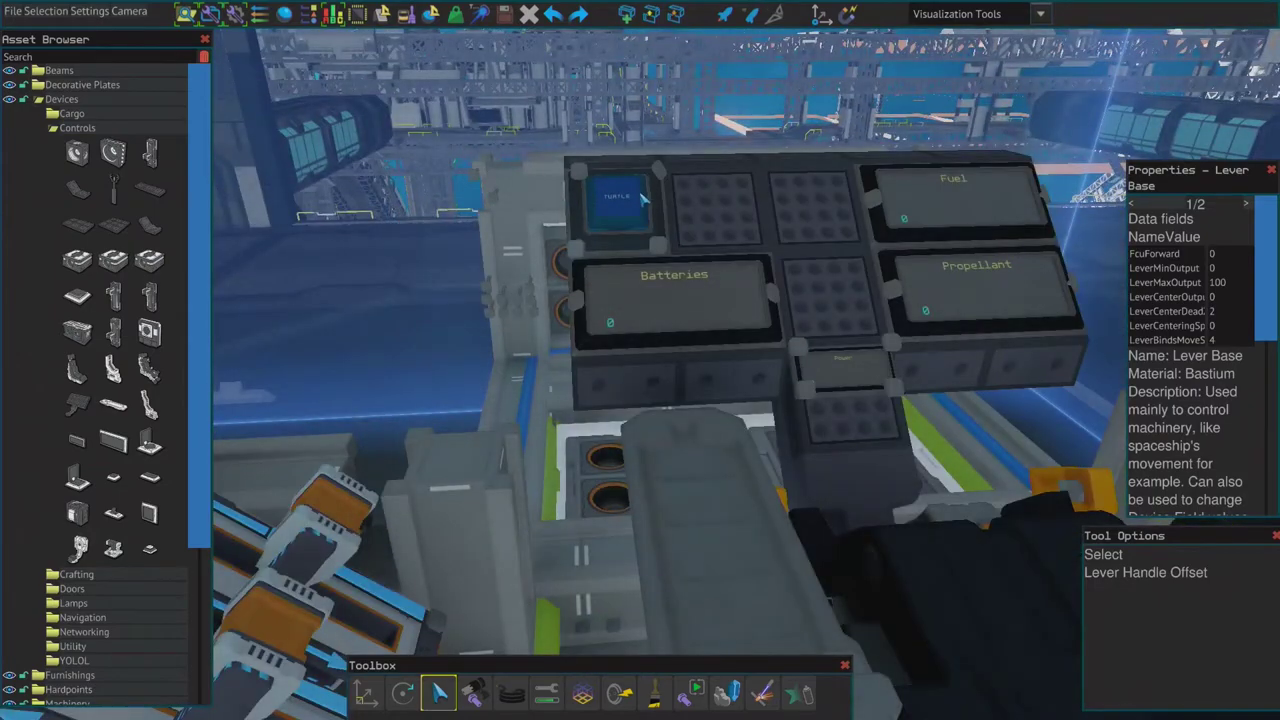
{"action": "right_click_drag", "start_coordinate": [740, 106], "coordinate": [740, 106]}
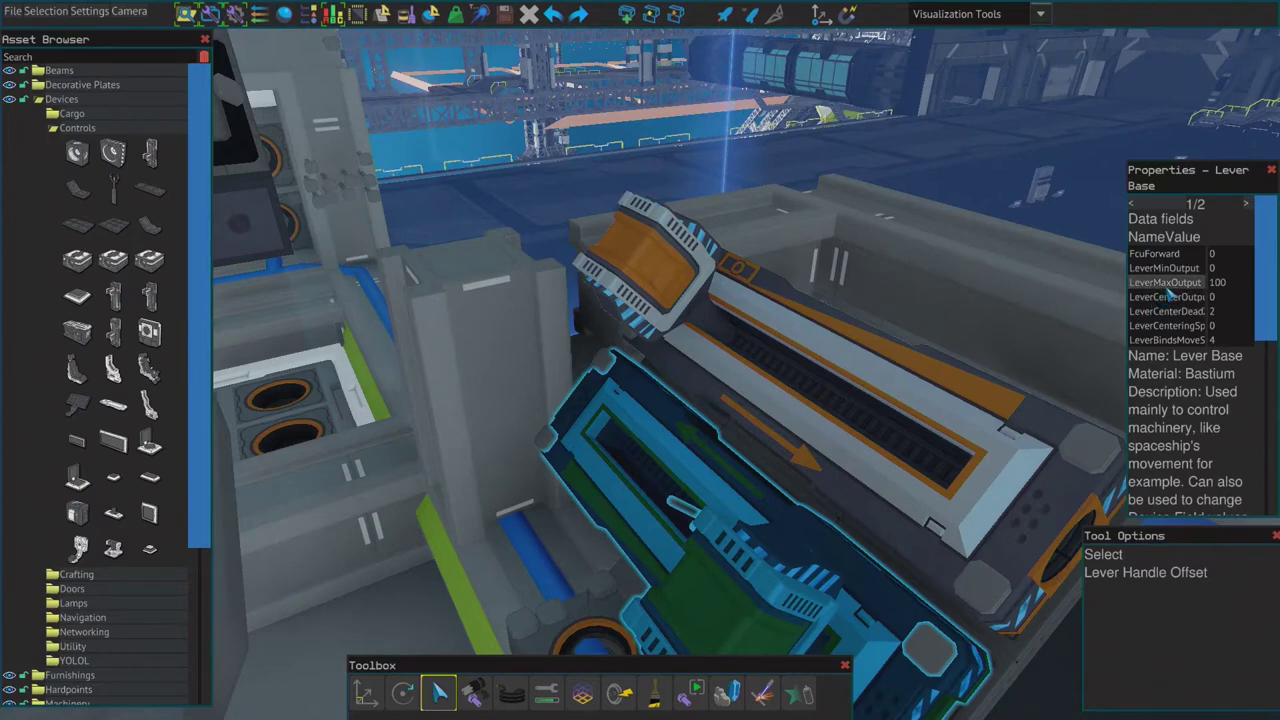
{"action": "left_click", "coordinate": [1224, 284]}
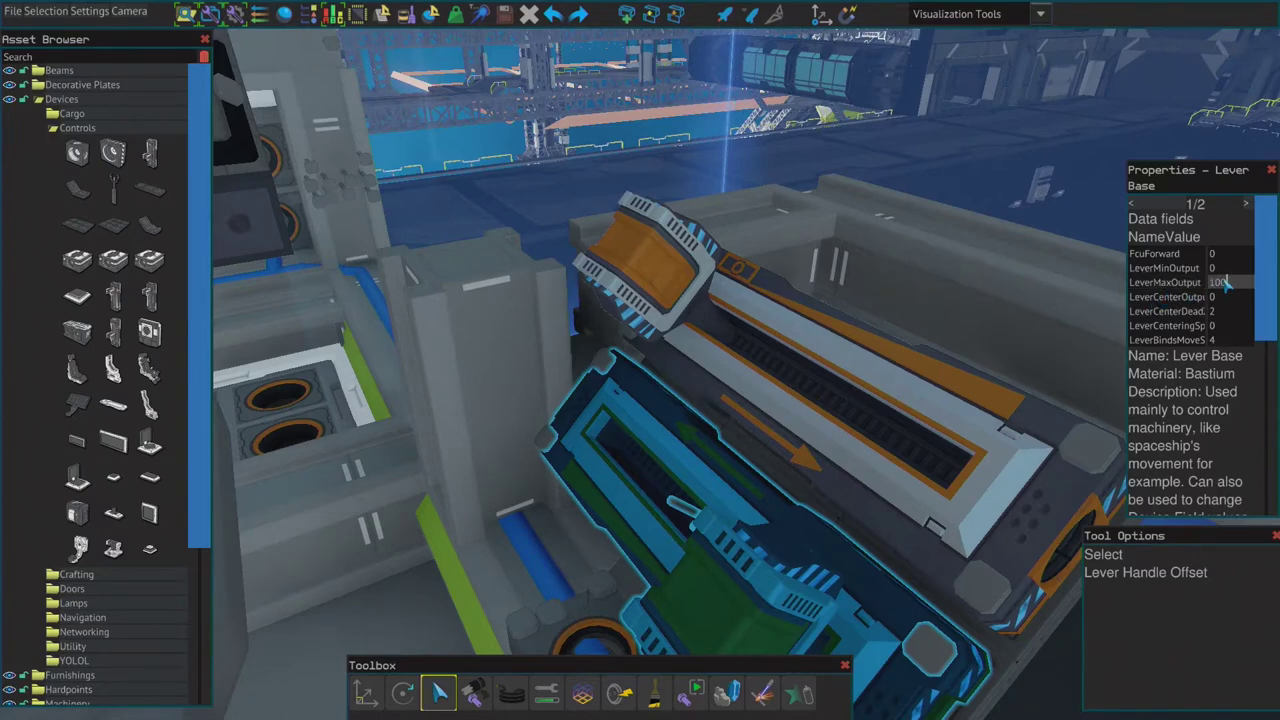
{"action": "left_click", "coordinate": [1222, 284]}
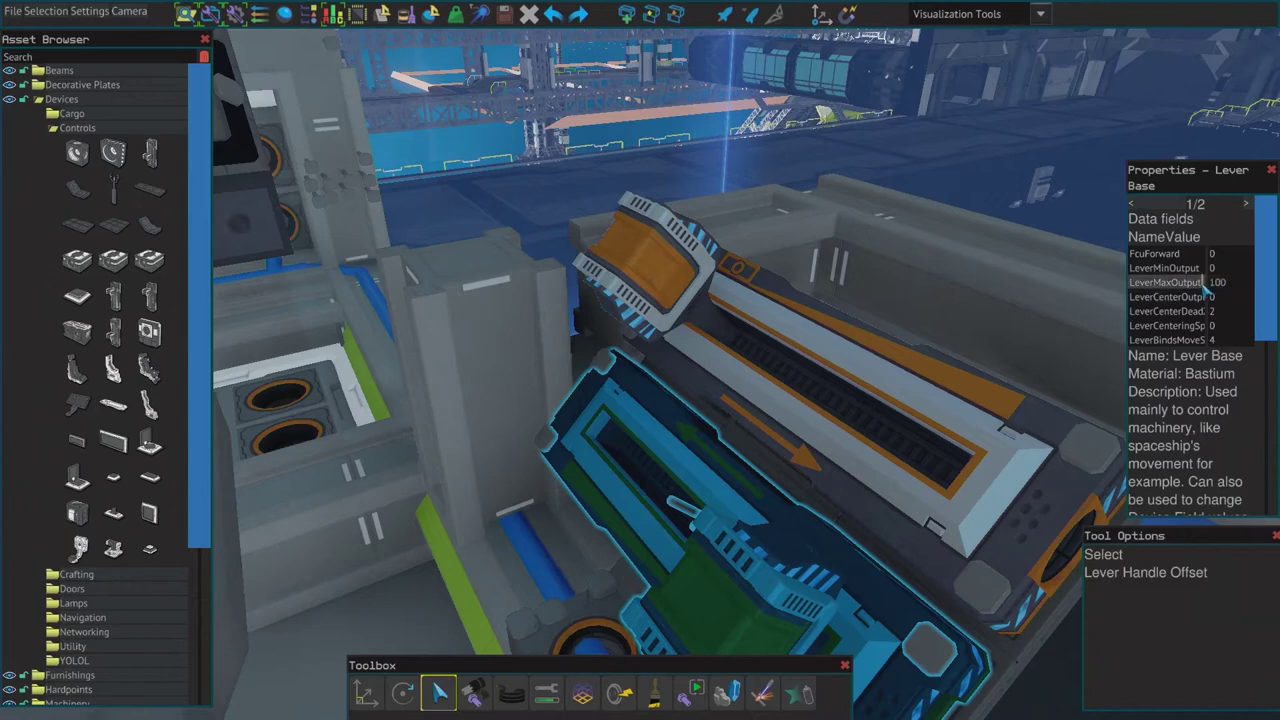
{"action": "left_click", "coordinate": [1206, 284]}
{"action": "key", "text": "BackSpace"}
{"action": "key", "text": "BackSpace"}
{"action": "key", "text": "BackSpace"}
{"action": "key", "text": "BackSpace"}
{"action": "key", "text": "BackSpace"}
{"action": "key", "text": "BackSpace"}
{"action": "key", "text": "BackSpace"}
{"action": "key", "text": "BackSpace"}
{"action": "key", "text": "BackSpace"}
{"action": "key", "text": "BackSpace"}
{"action": "key", "text": "BackSpace"}
{"action": "key", "text": "BackSpace"}
{"action": "key", "text": "BackSpace"}
{"action": "key", "text": "BackSpace"}
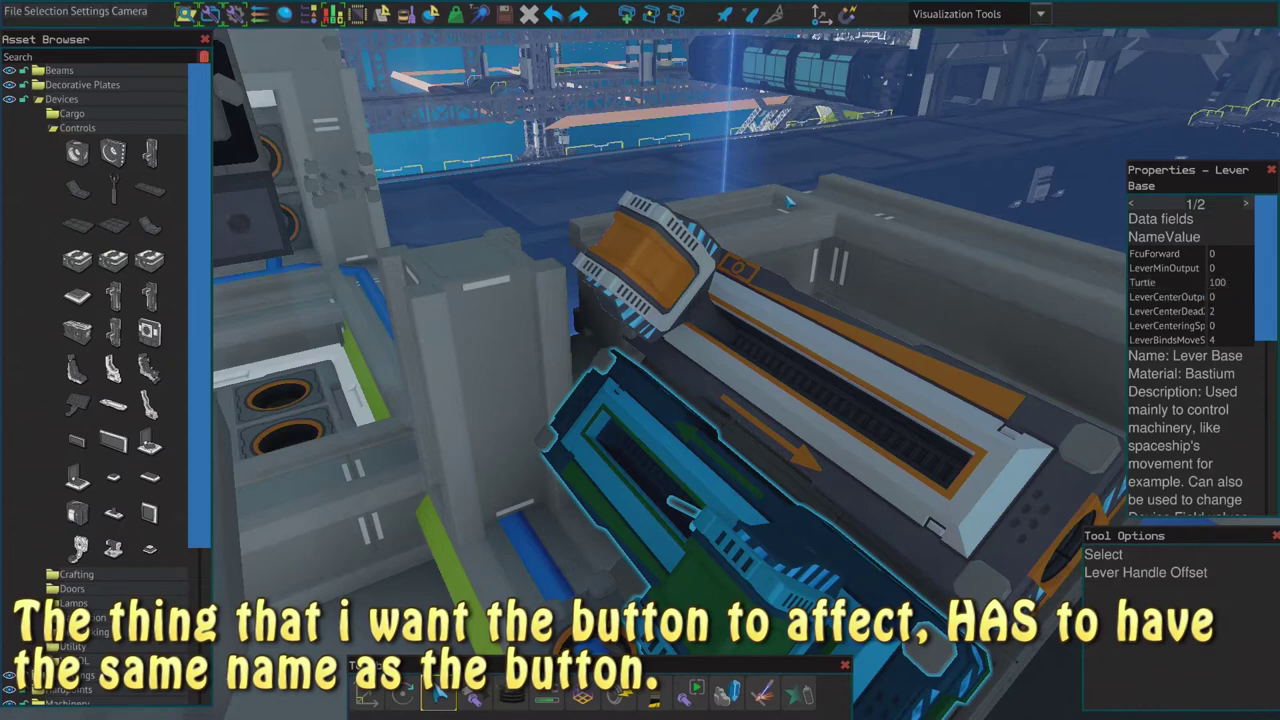
- Run the ship in test mode, try the Turtle button twice, and return to the editor
{"action": "right_click_drag", "start_coordinate": [900, 151], "coordinate": [902, 152]}
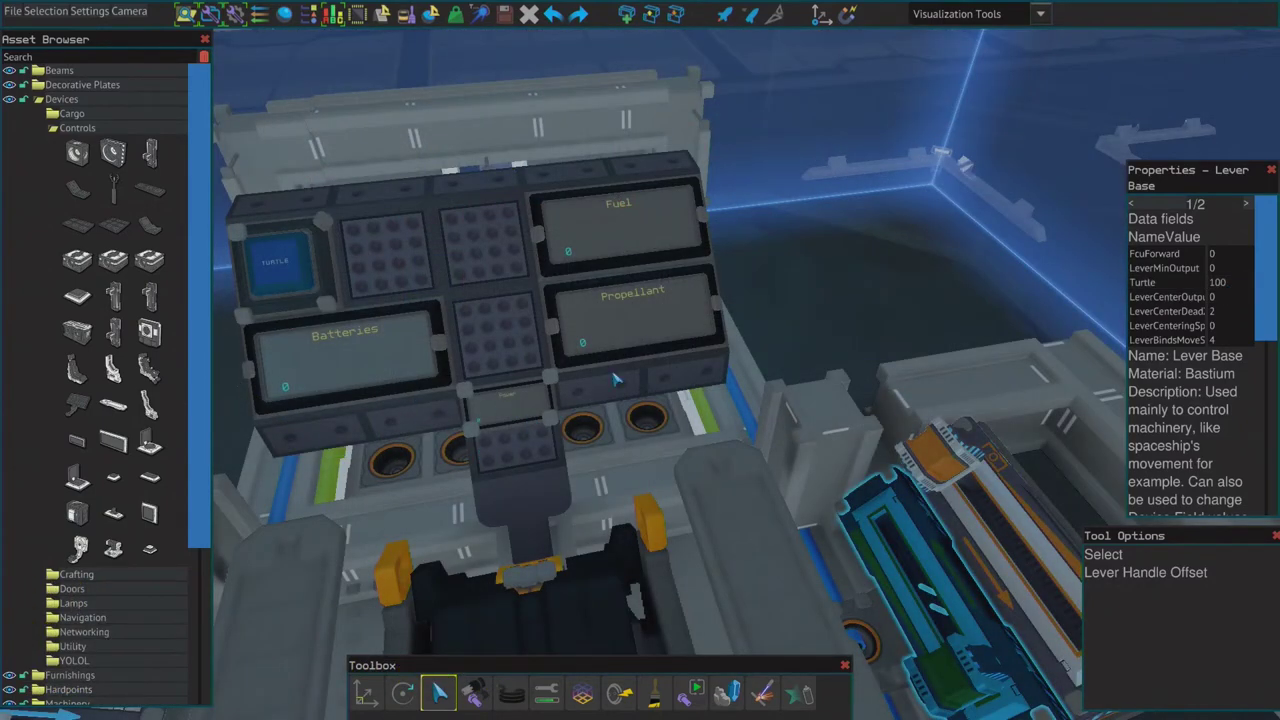
{"action": "key", "text": "F5"}
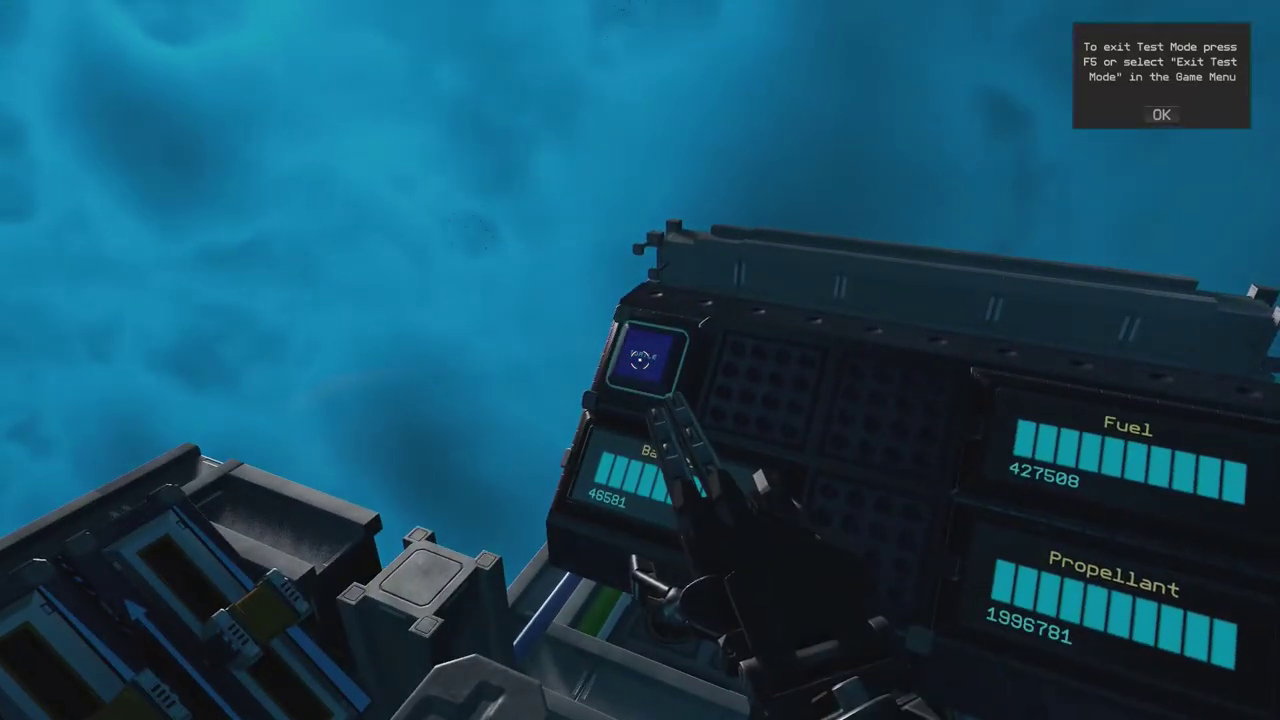
{"action": "left_click", "coordinate": [640, 360]}
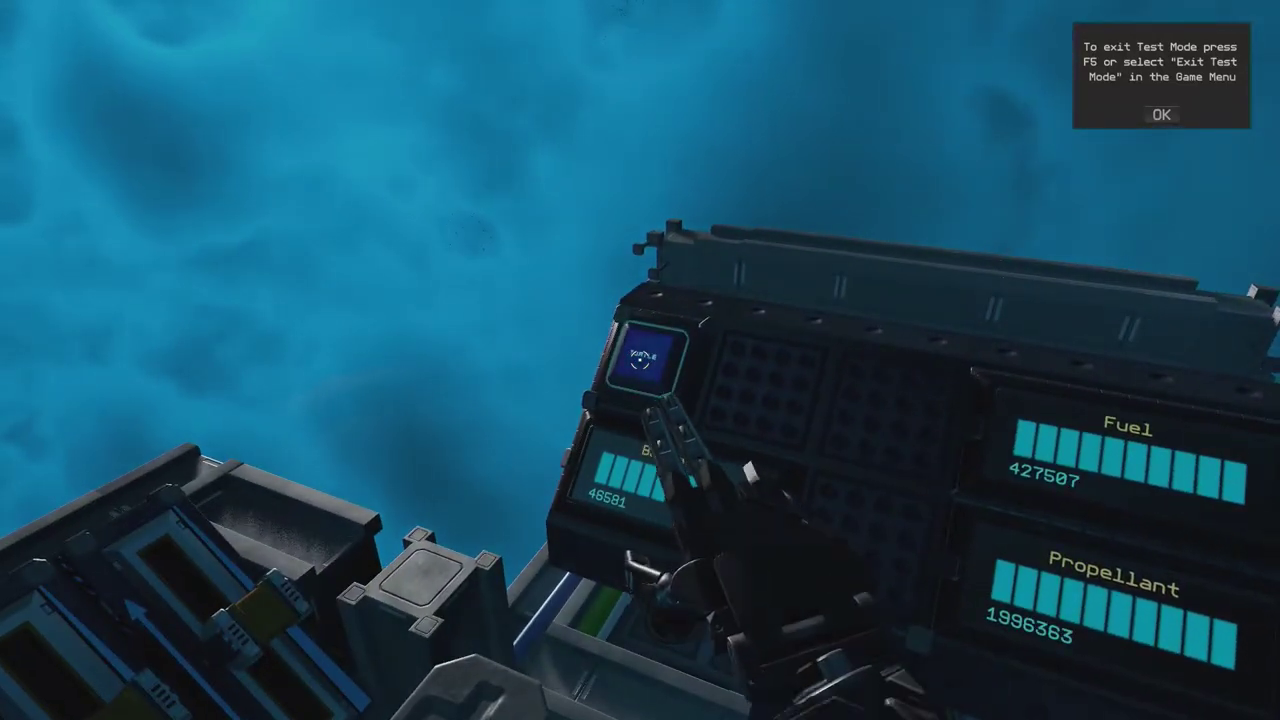
{"action": "left_click", "coordinate": [640, 360]}
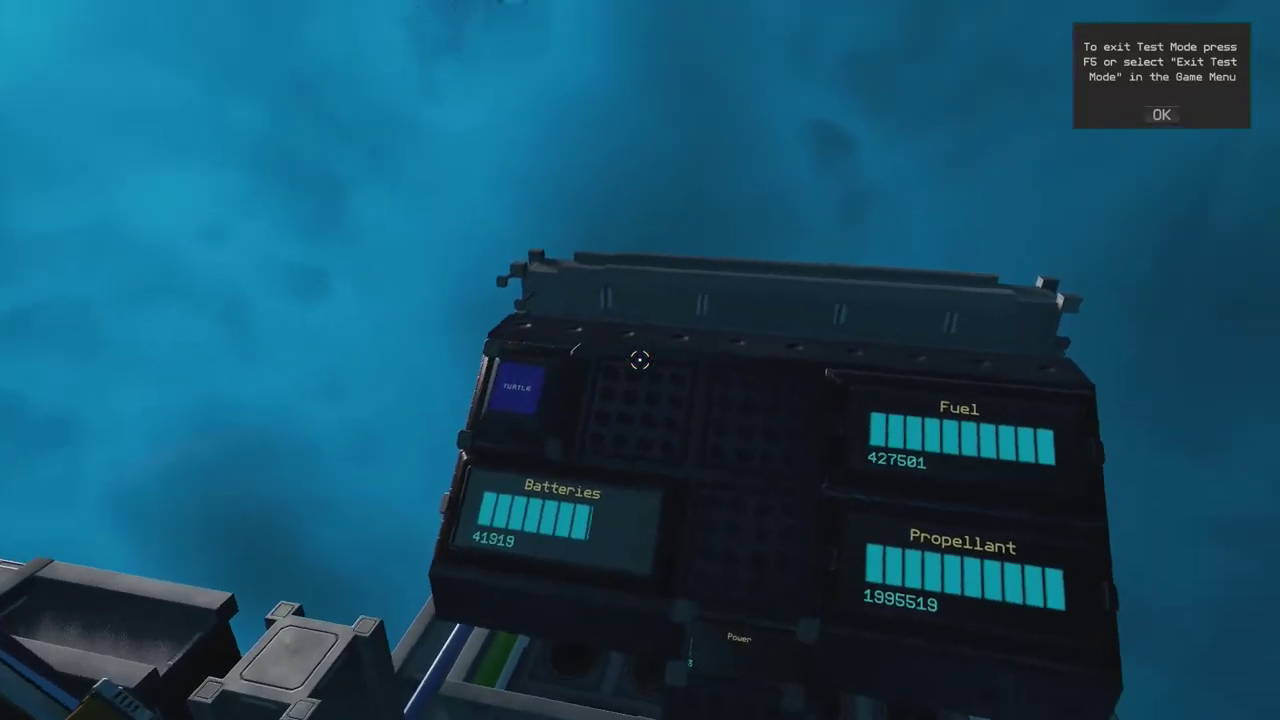
{"action": "key", "text": "F5"}
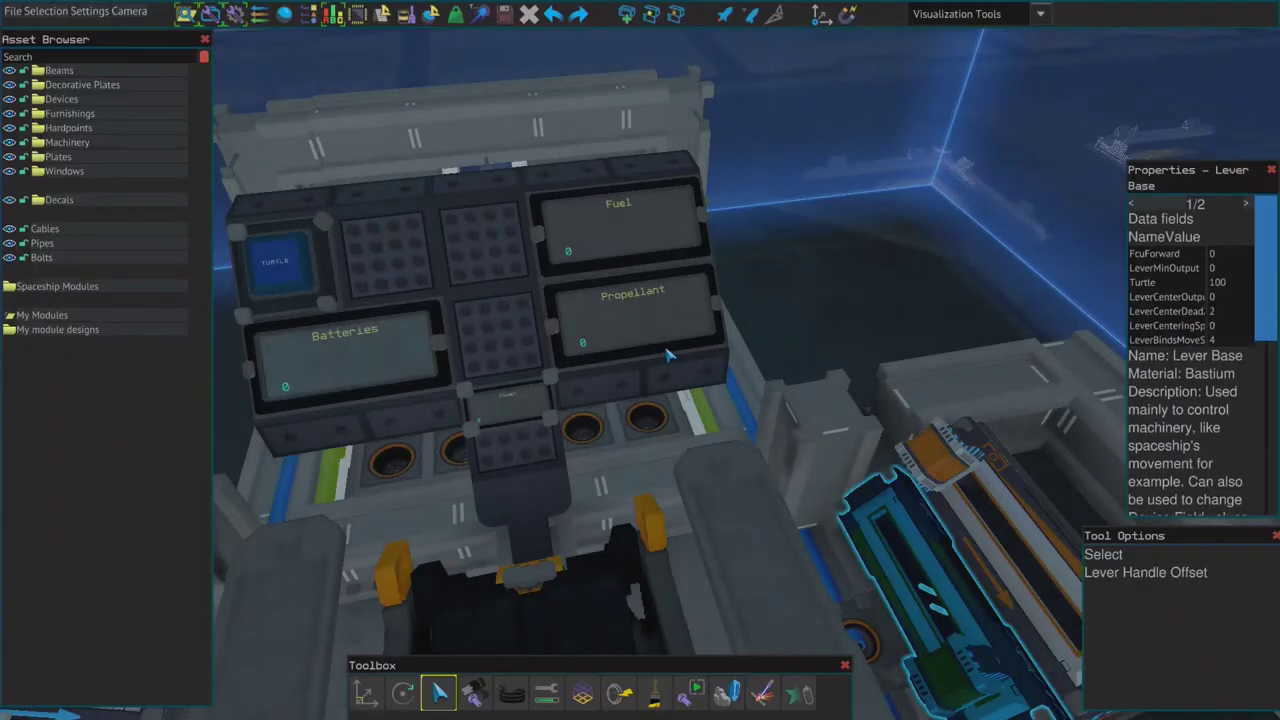
- Set the Turtle button's ButtonStyle to 1
{"action": "left_click", "coordinate": [318, 274]}
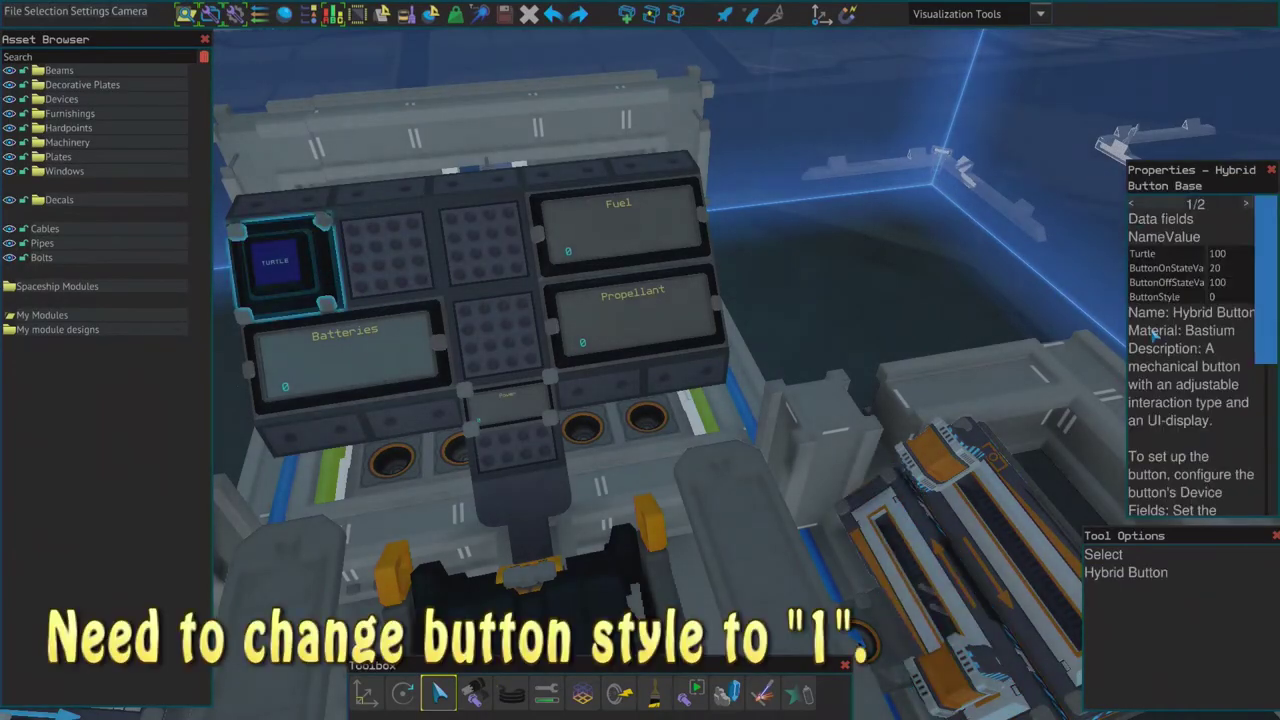
{"action": "left_click", "coordinate": [1216, 301]}
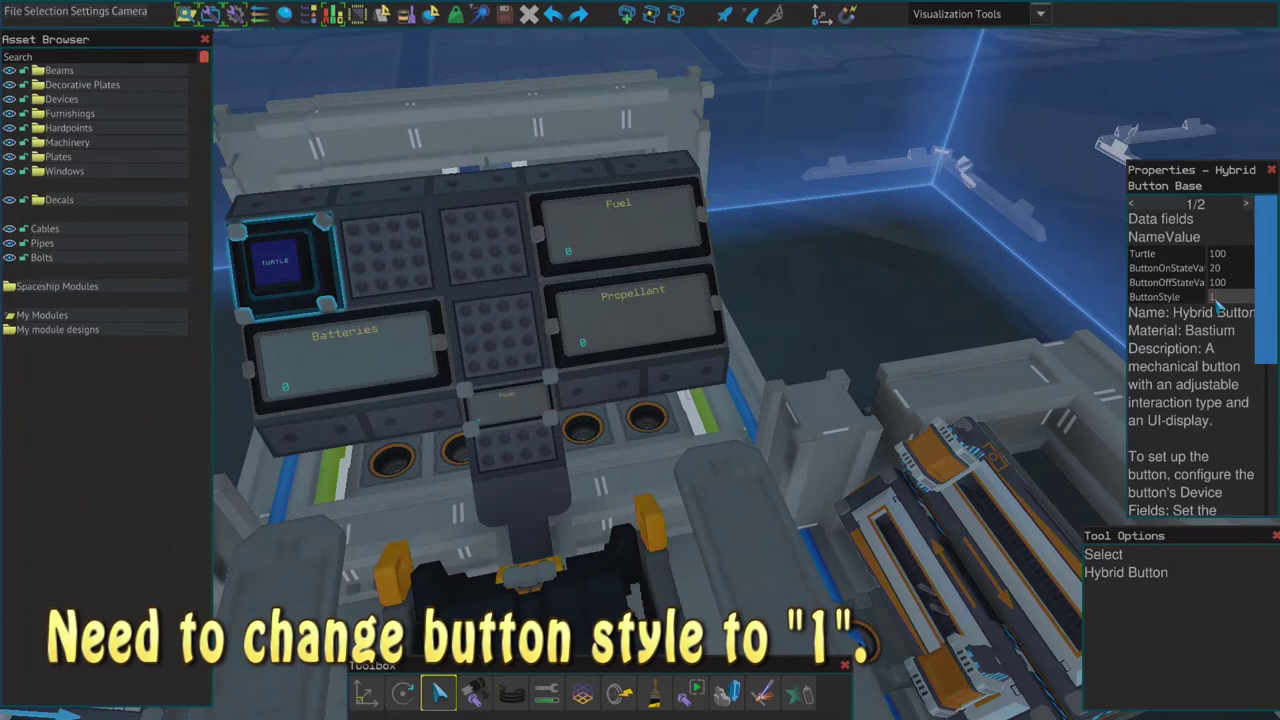
{"action": "type", "text": "1"}
{"action": "key", "text": "Return"}
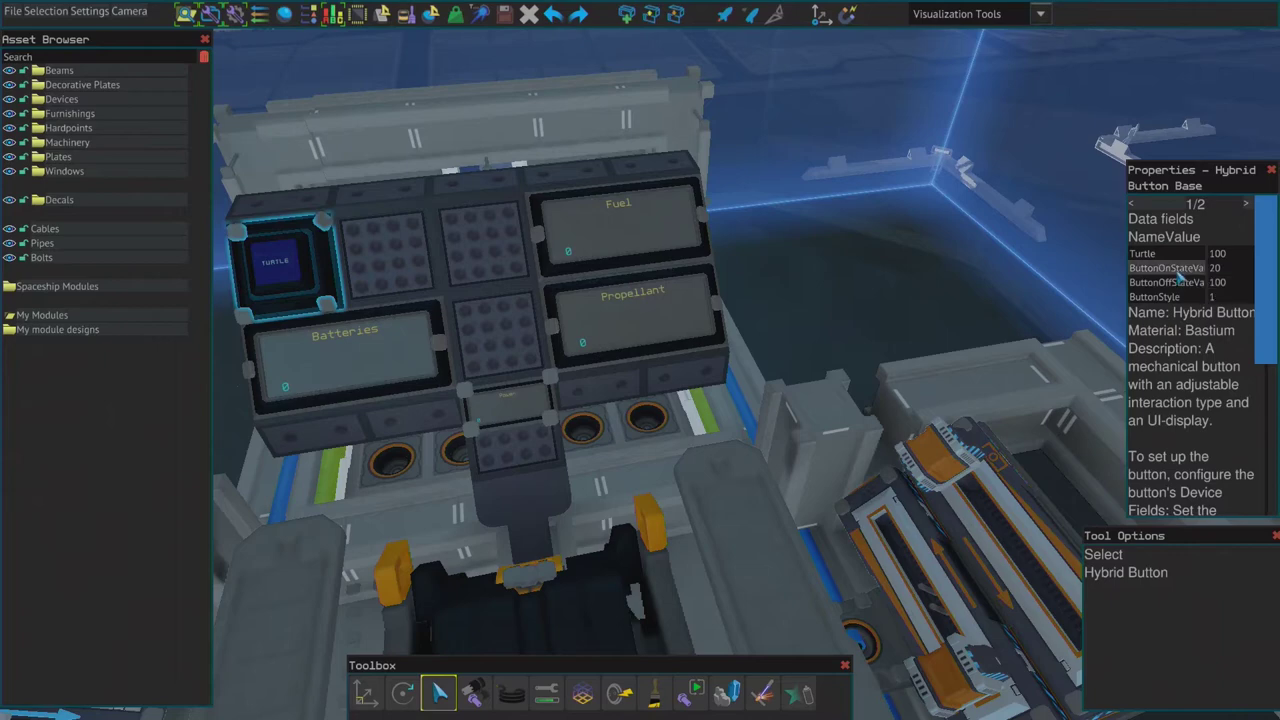
{"action": "left_click", "coordinate": [1217, 268]}
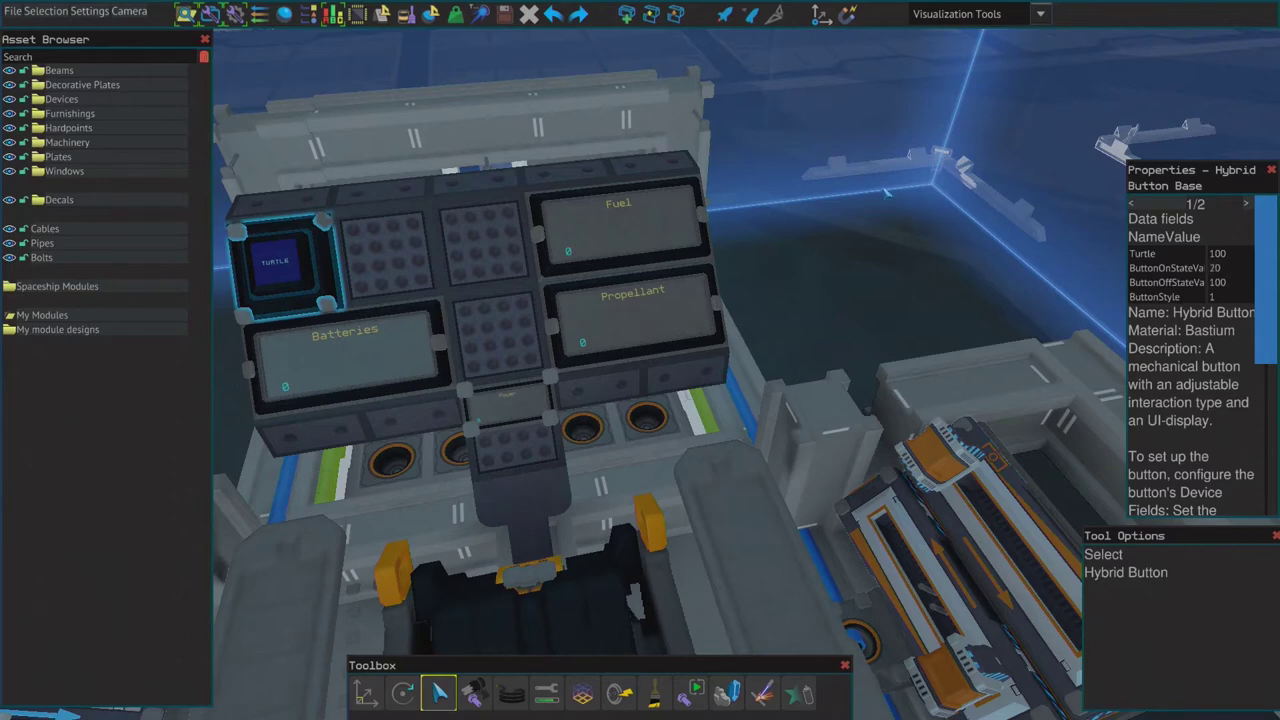
- Check the FcuForward lever's fields in the editor, clear the selection, and inspect the lever's live data in test mode
{"action": "right_click_drag", "start_coordinate": [1109, 309], "coordinate": [882, 186]}
{"action": "left_click", "coordinate": [761, 446]}
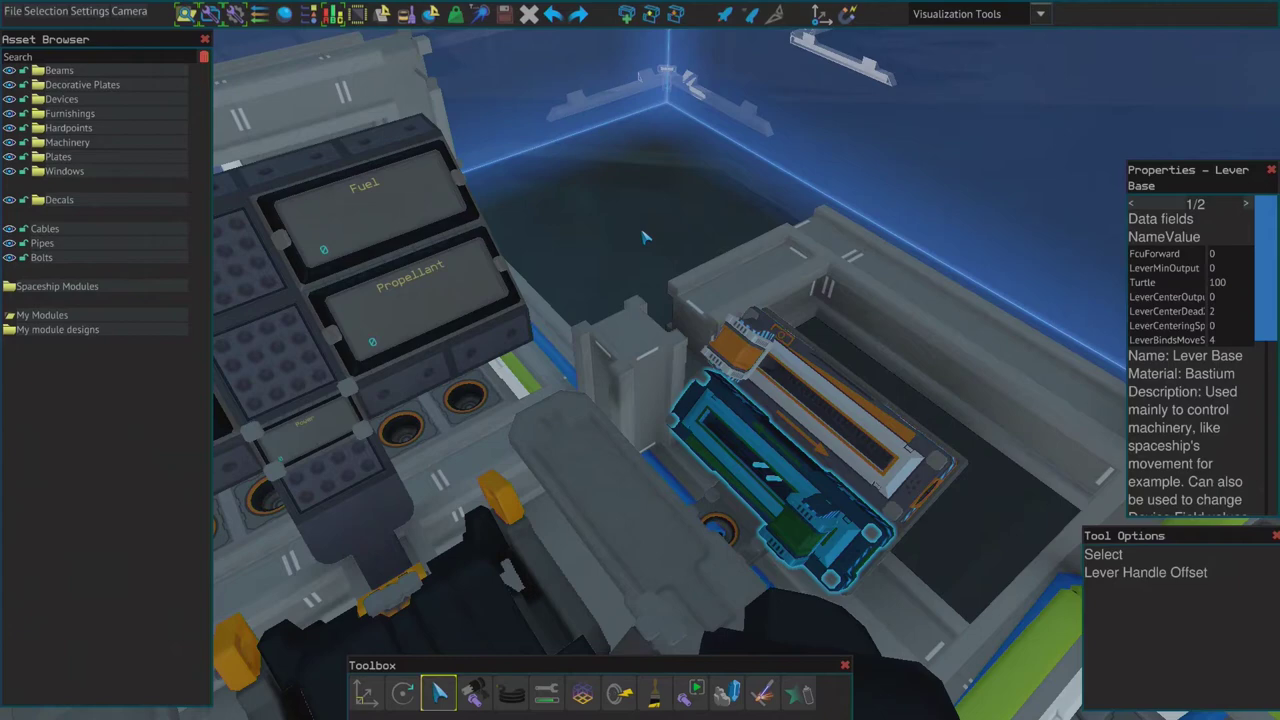
{"action": "key", "text": "Escape"}
{"action": "key", "text": "Escape"}
{"action": "key", "text": "Escape"}
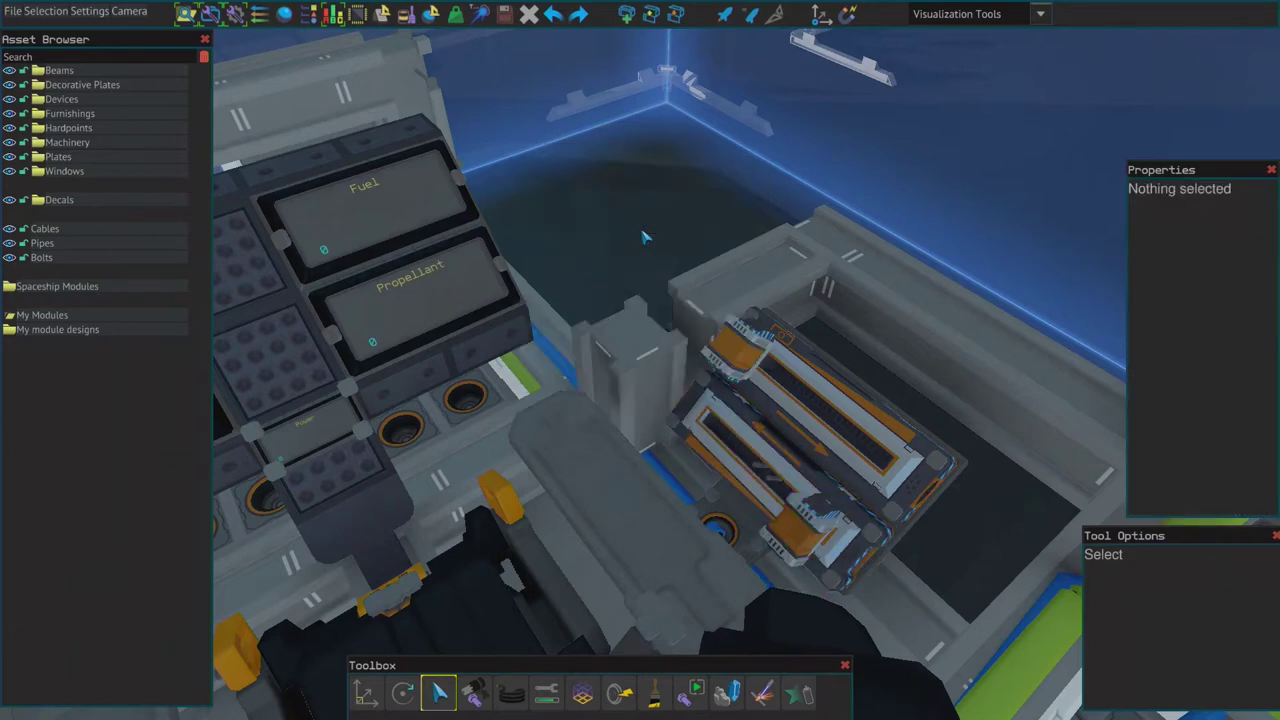
{"action": "key", "text": "F5"}
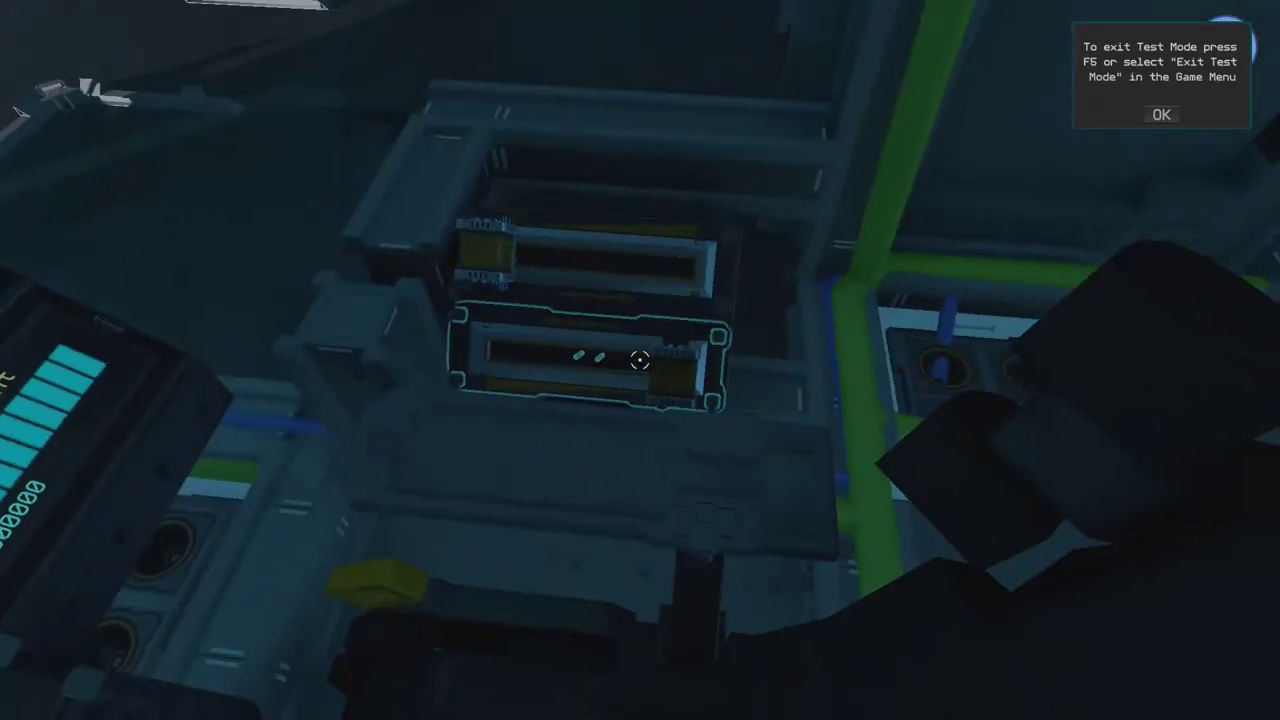
{"action": "key", "text": "u"}
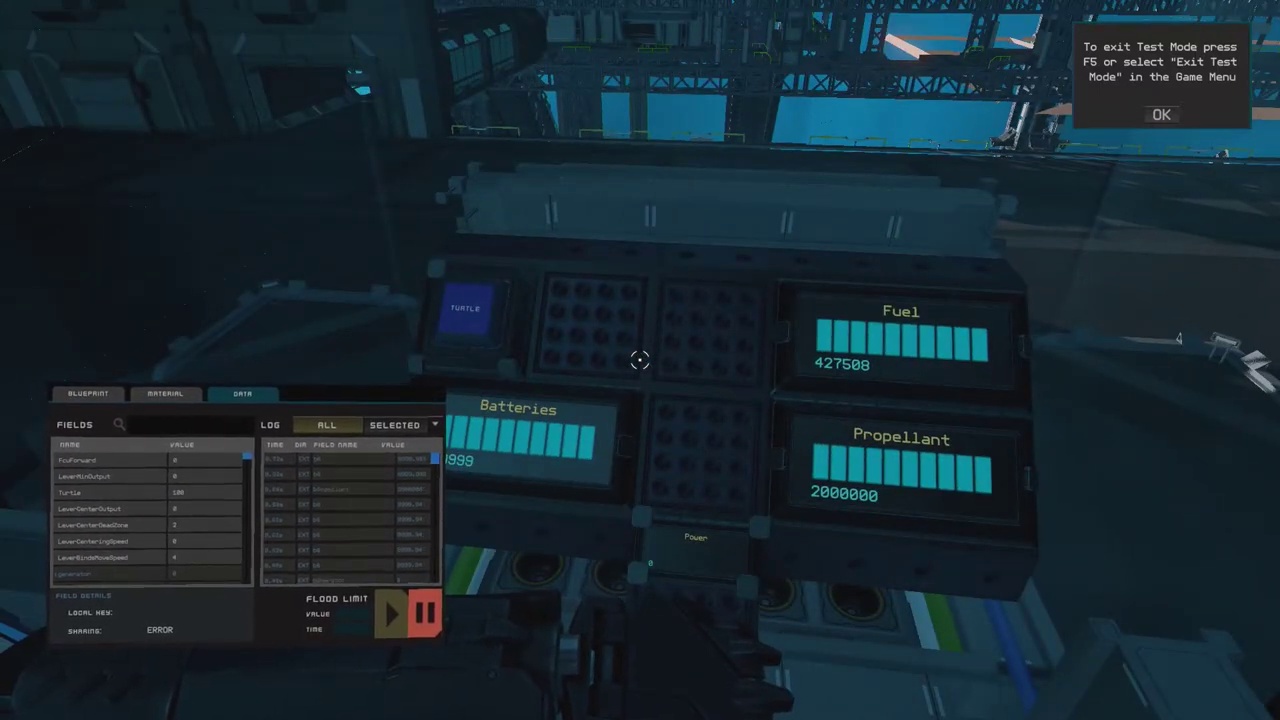
{"action": "key", "text": "u"}
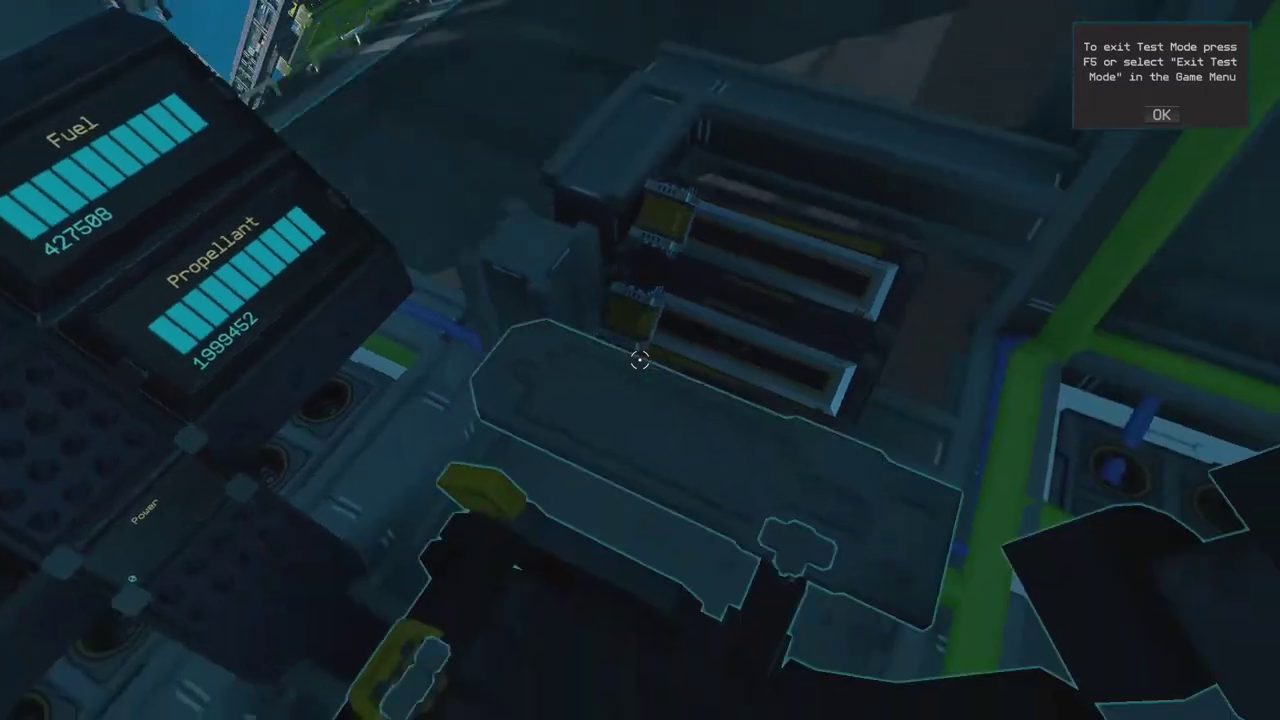
{"action": "key", "text": "u"}
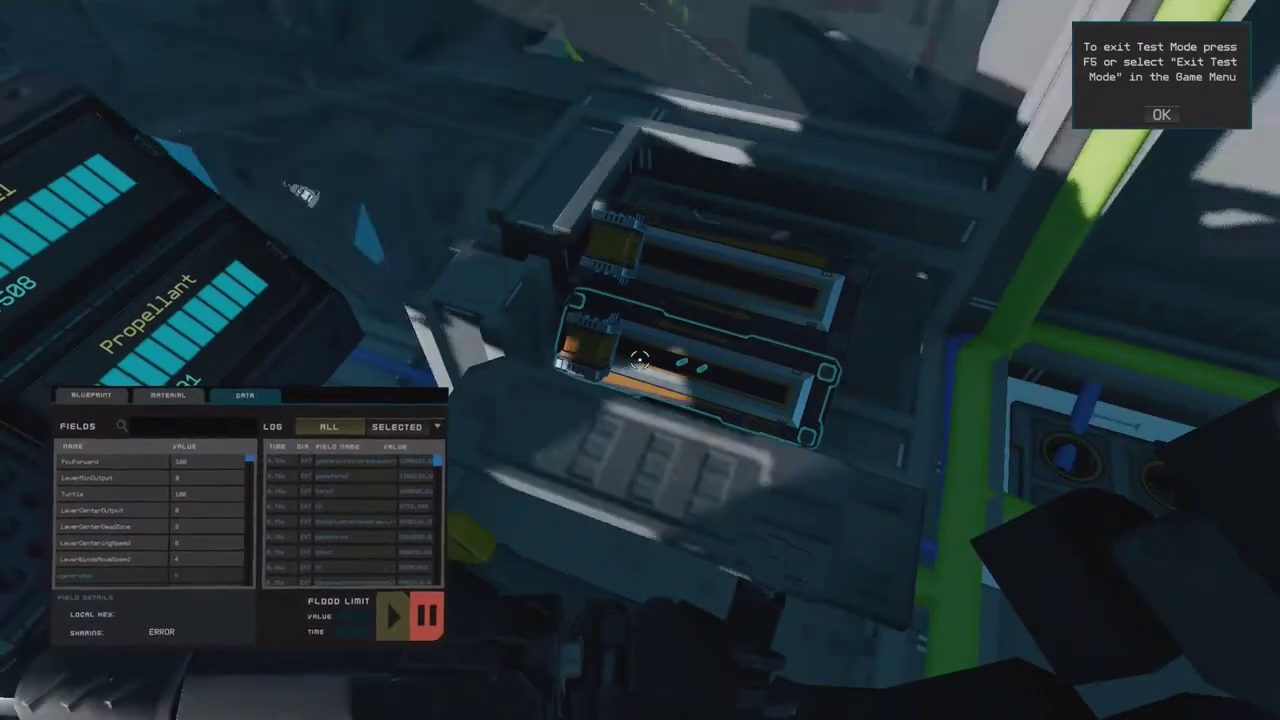
{"action": "key", "text": "u"}
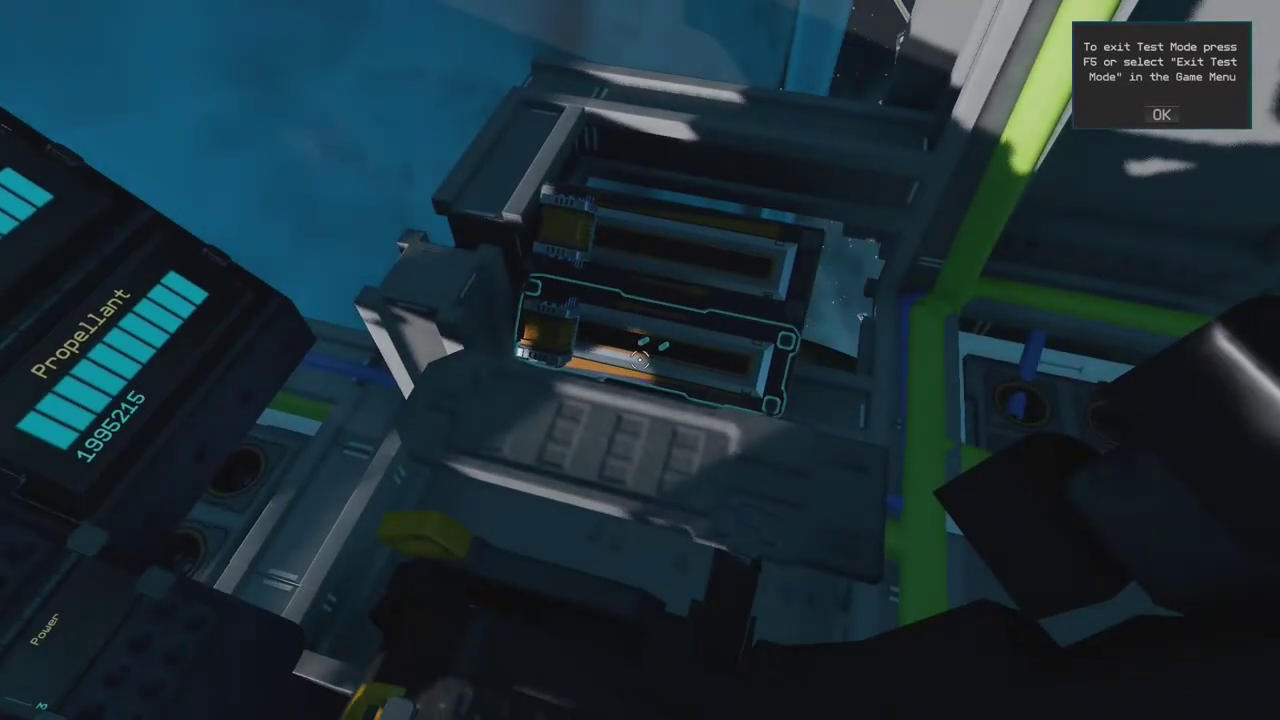
- Inspect the forward lever's live data in test mode and toggle the Turtle button to compare its effect on the output
{"action": "key", "text": "u"}
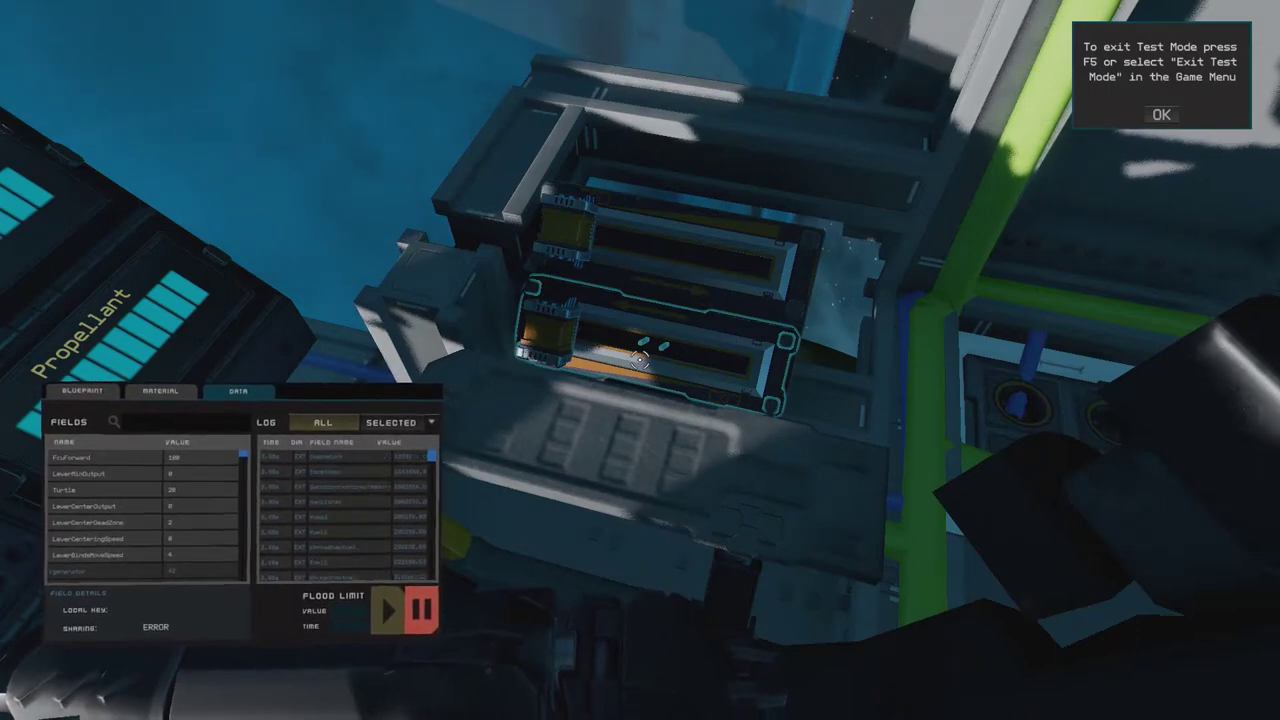
{"action": "key", "text": "u"}
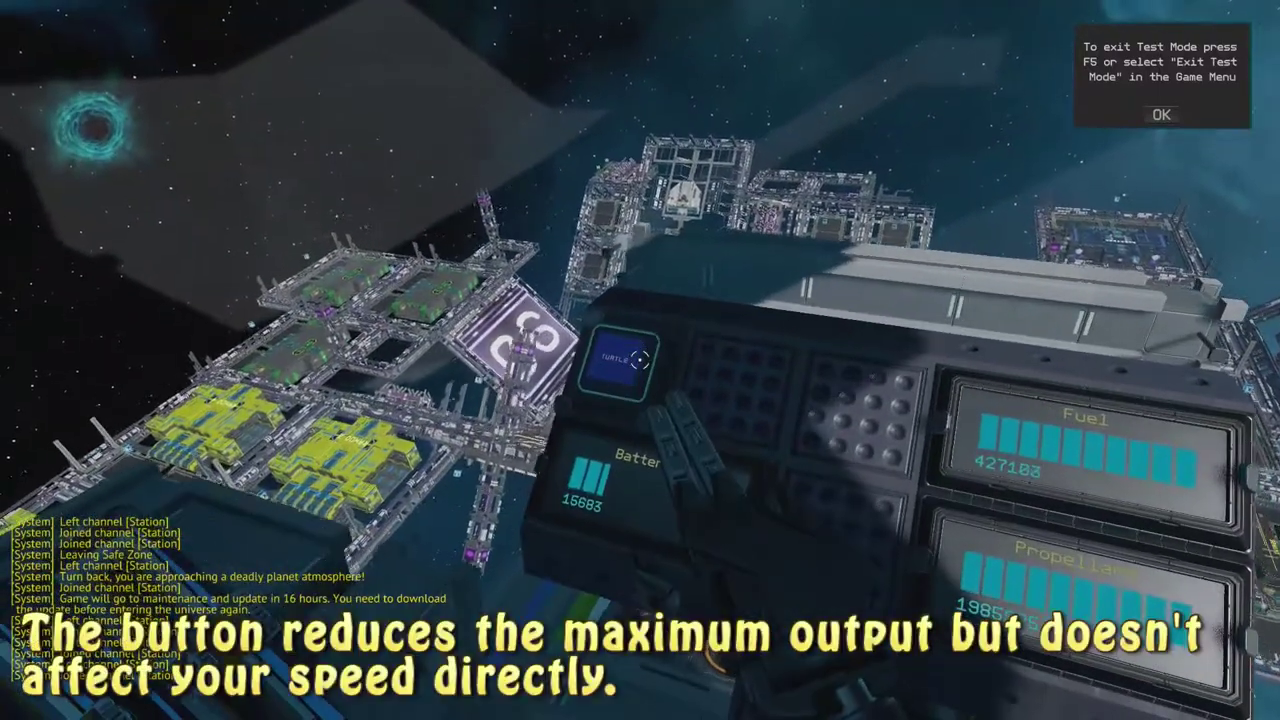
{"action": "left_click", "coordinate": [640, 360]}
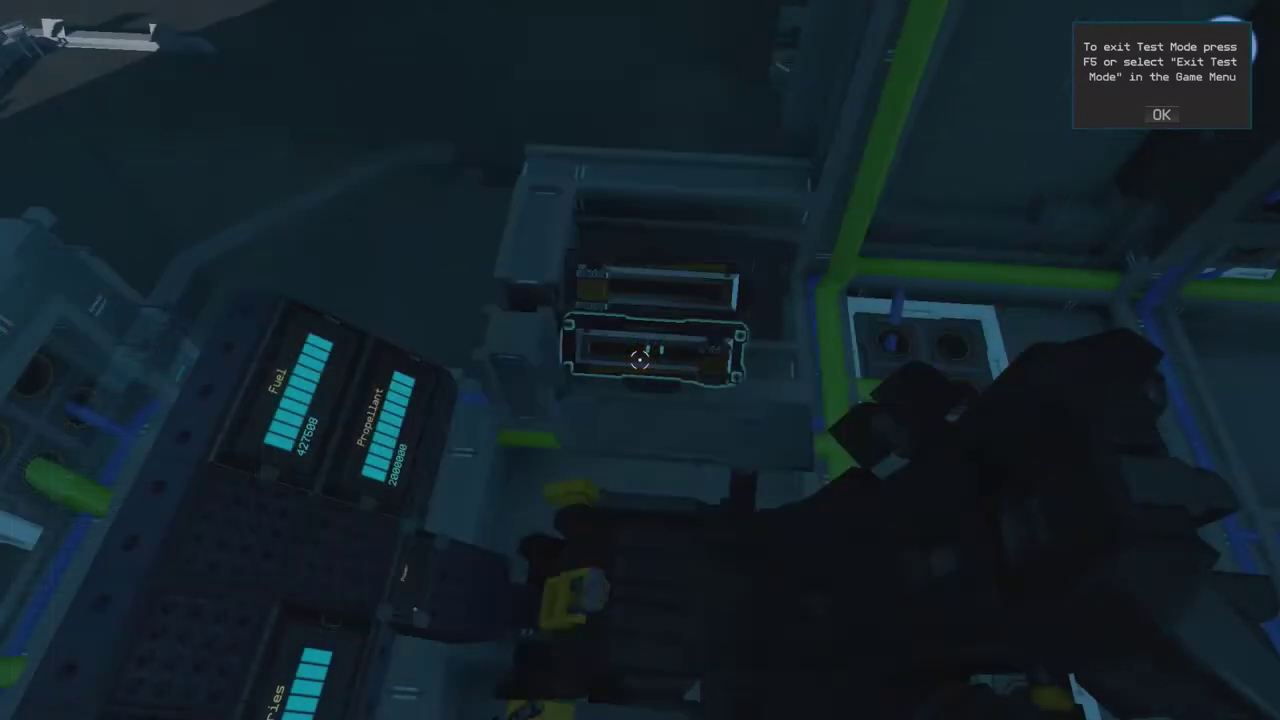
{"action": "key", "text": "u"}
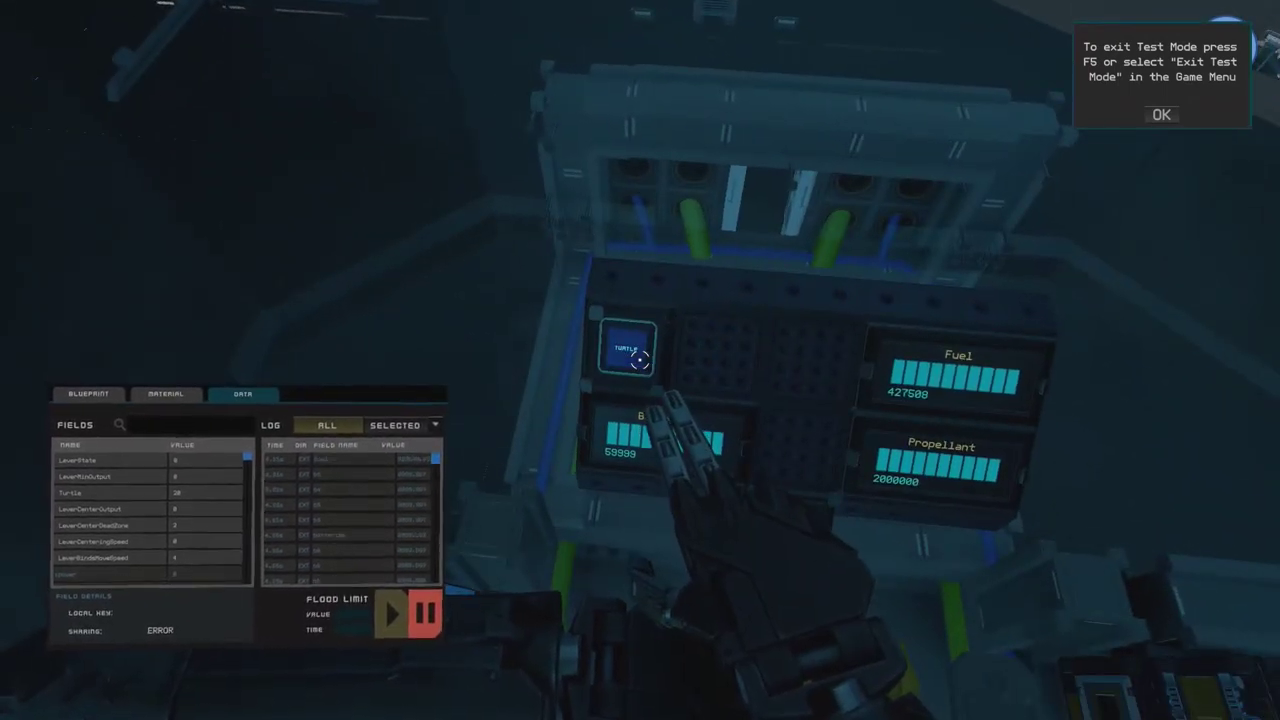
{"action": "left_click", "coordinate": [640, 360]}
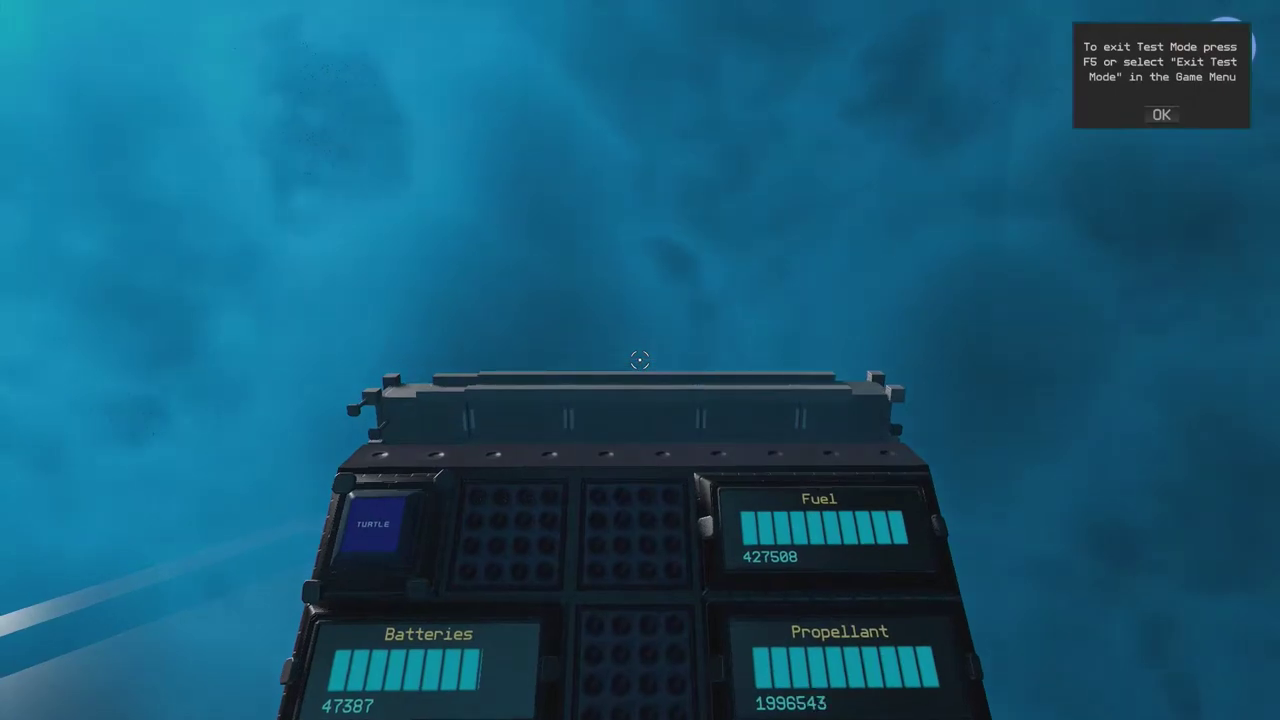
- Set the Turtle button's ButtonOnStateValue to 10 in test mode and toggle the button twice to try it
{"action": "key", "text": "u"}
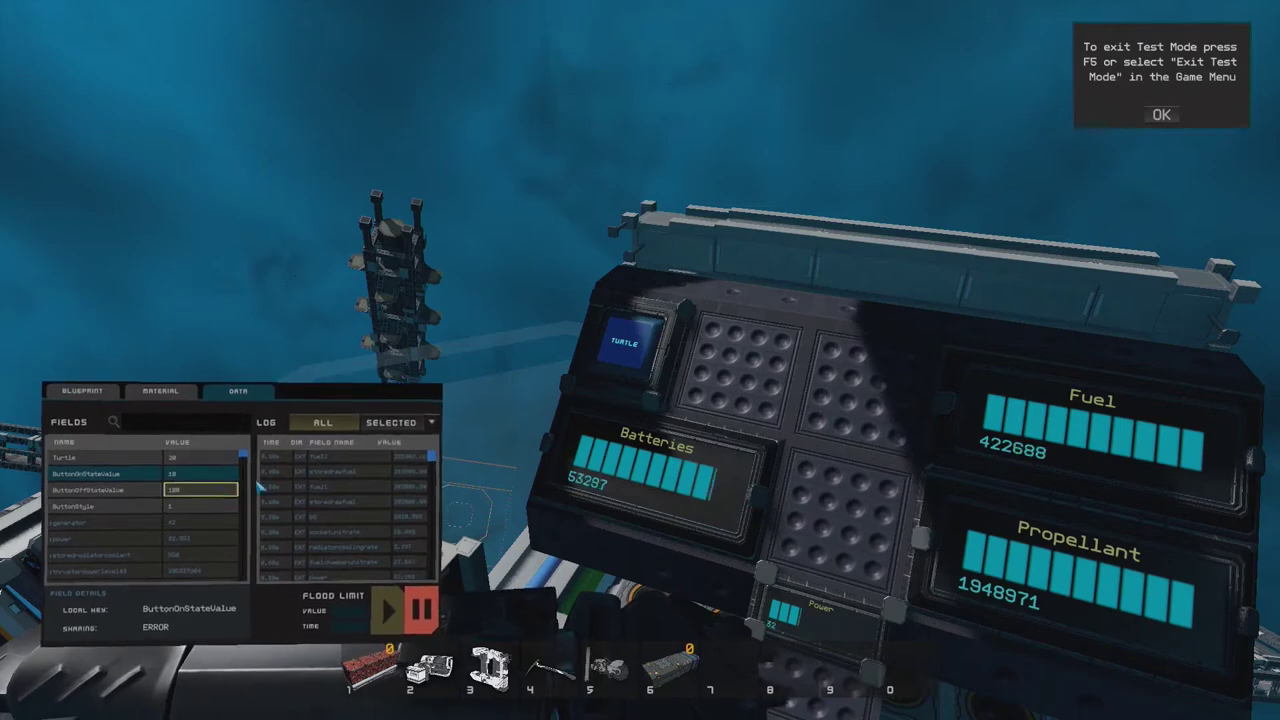
{"action": "right_click", "coordinate": [496, 424]}
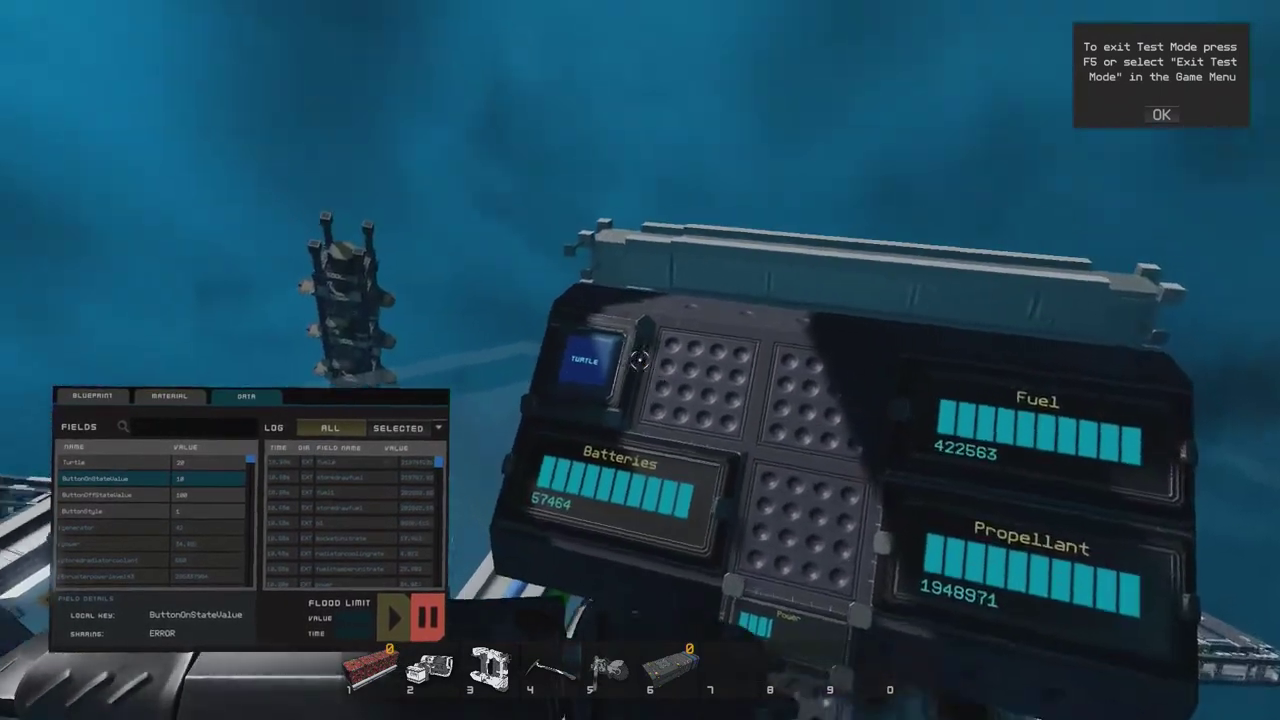
{"action": "left_click", "coordinate": [640, 360]}
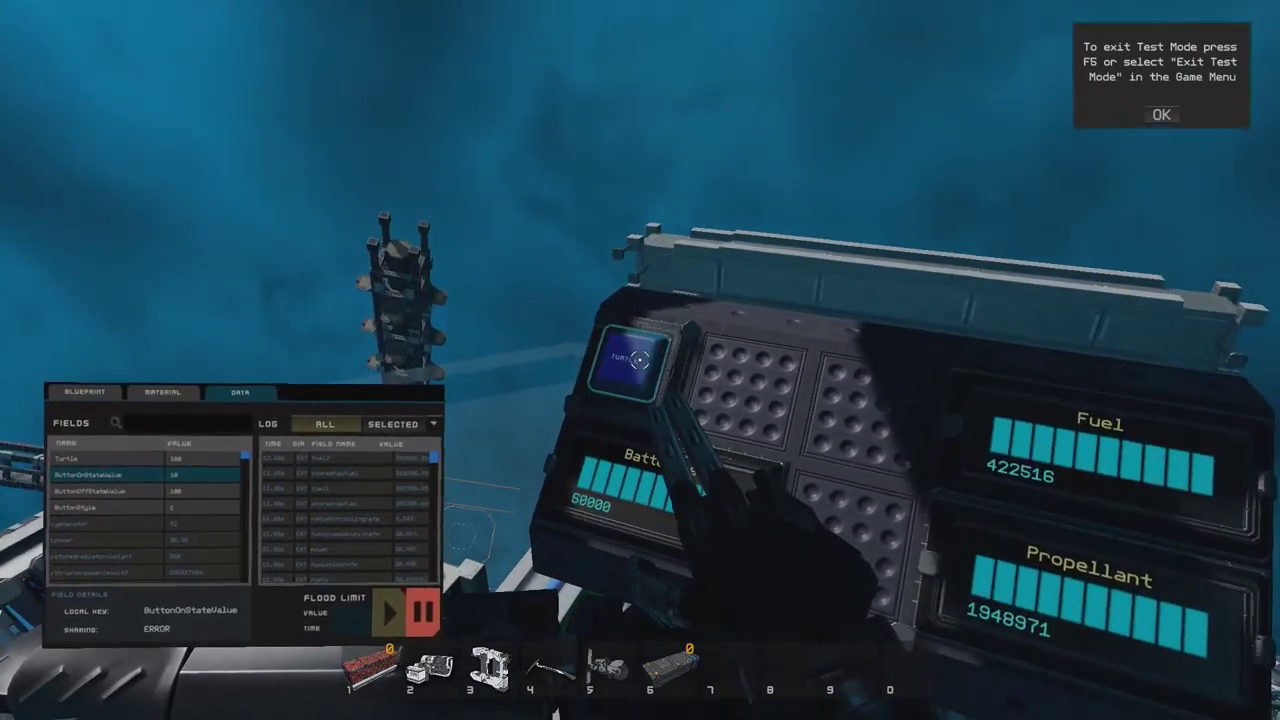
{"action": "left_click", "coordinate": [640, 360]}
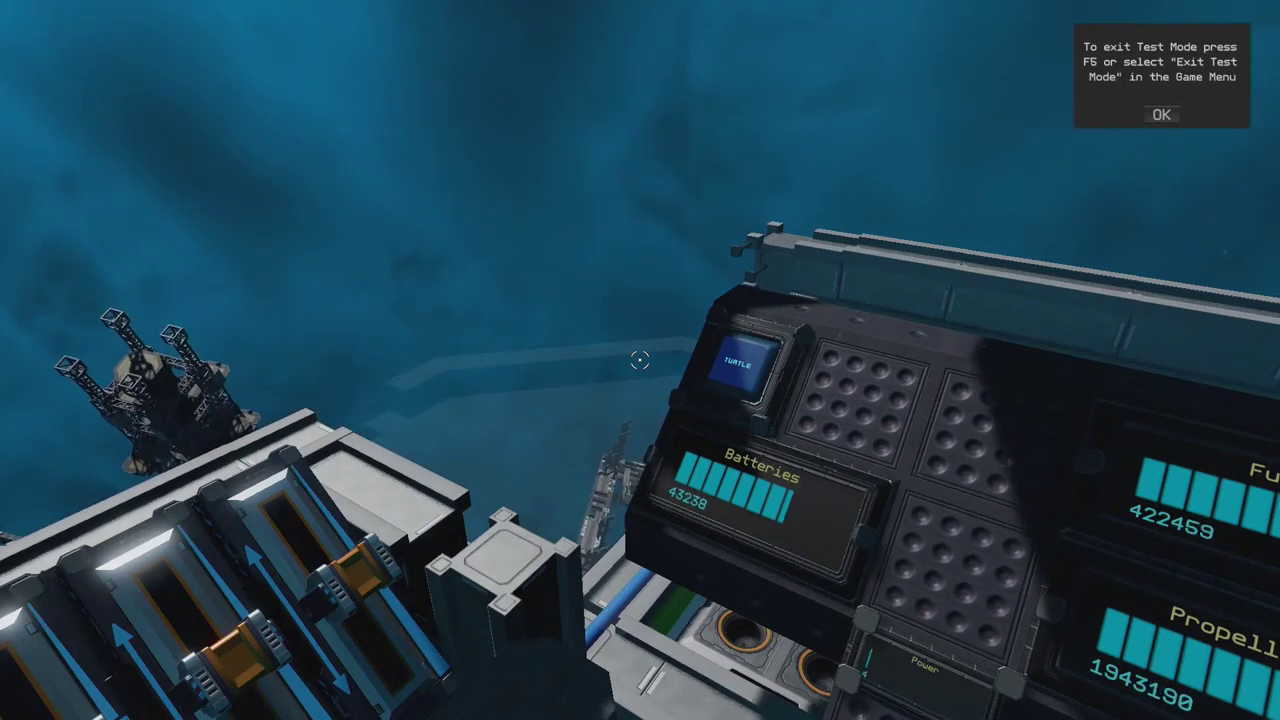
- Test-fly the ship while steering both ways, and set the Turtle button's ButtonOnStateValue to 18
{"action": "key", "text": "d"}
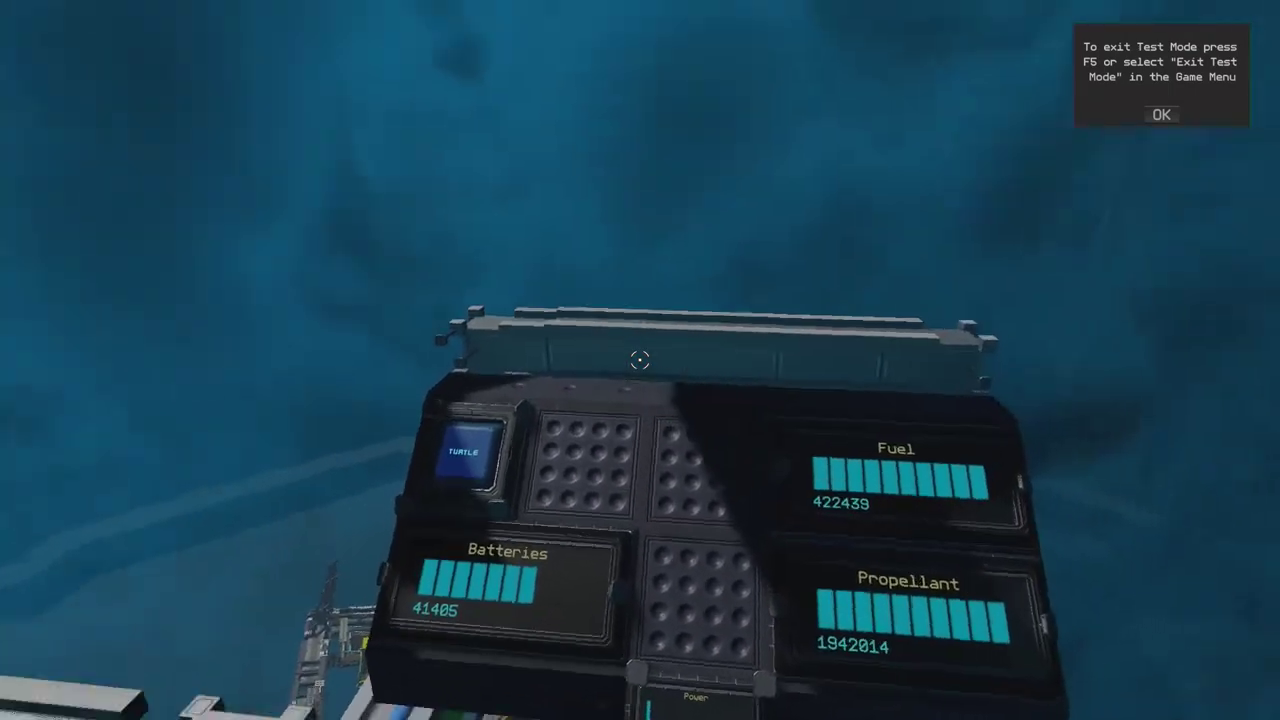
{"action": "key", "text": "a"}
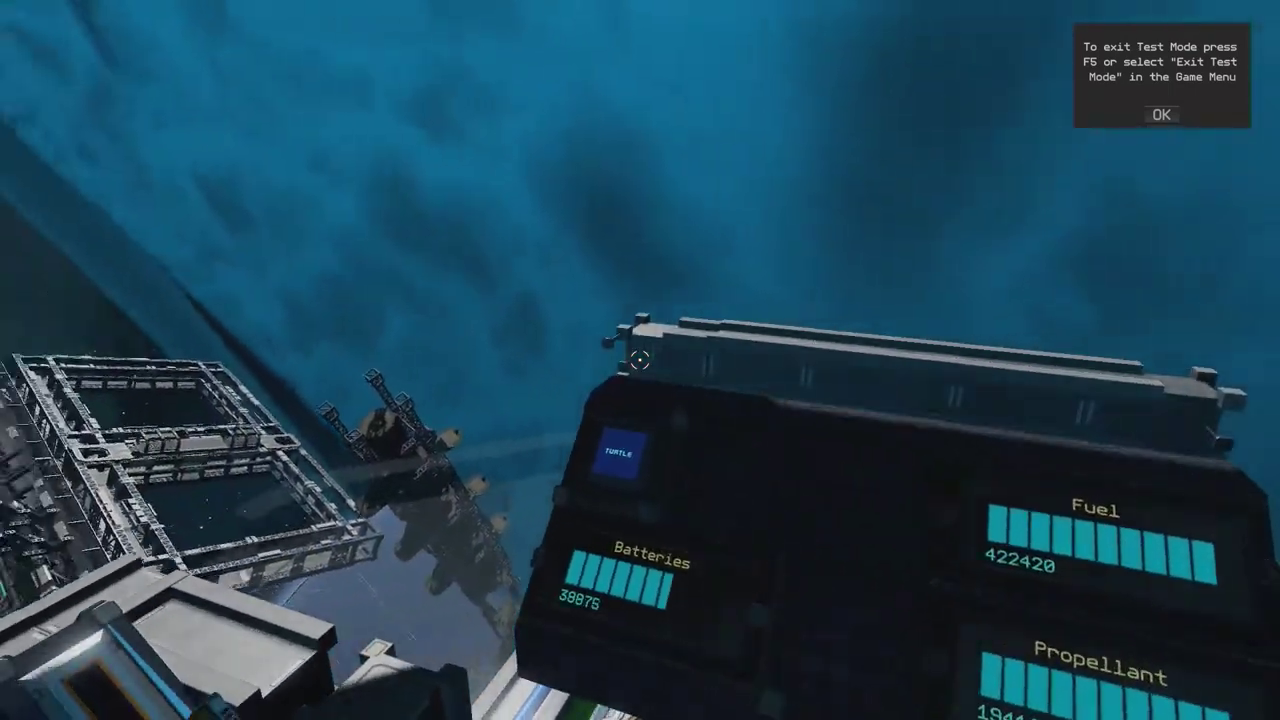
{"action": "key", "text": "d"}
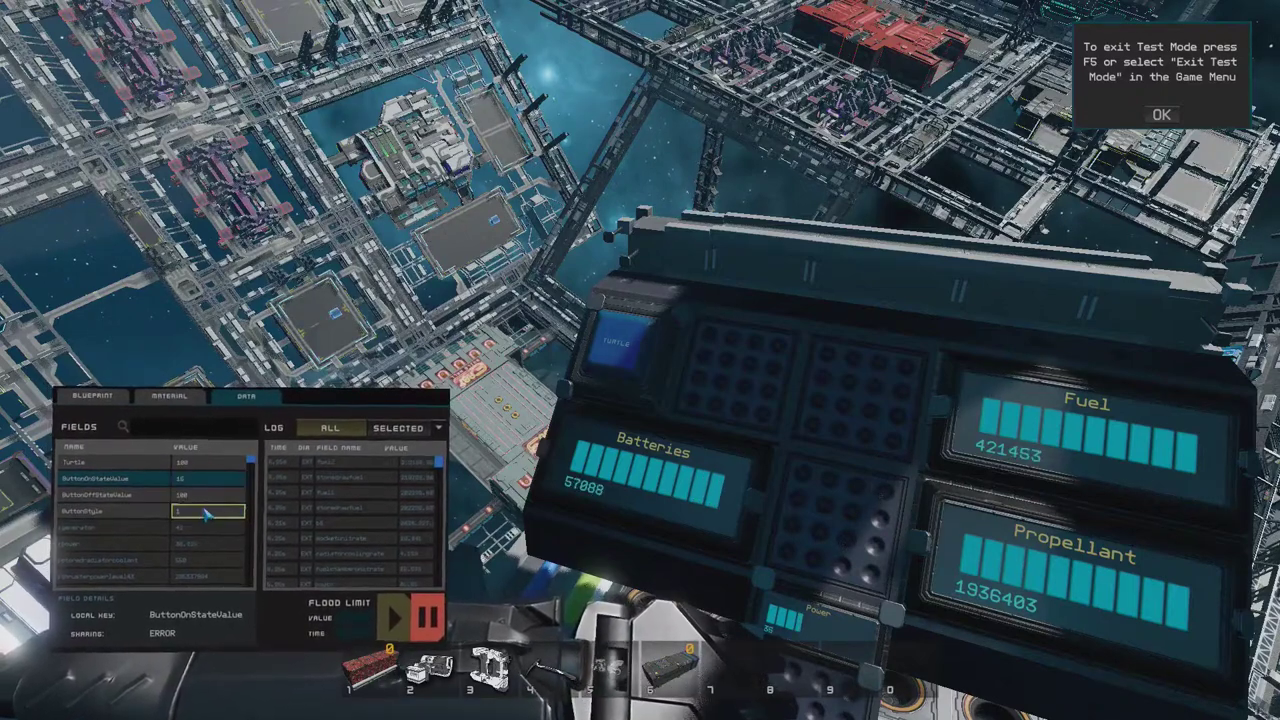
{"action": "key", "text": "Tab"}
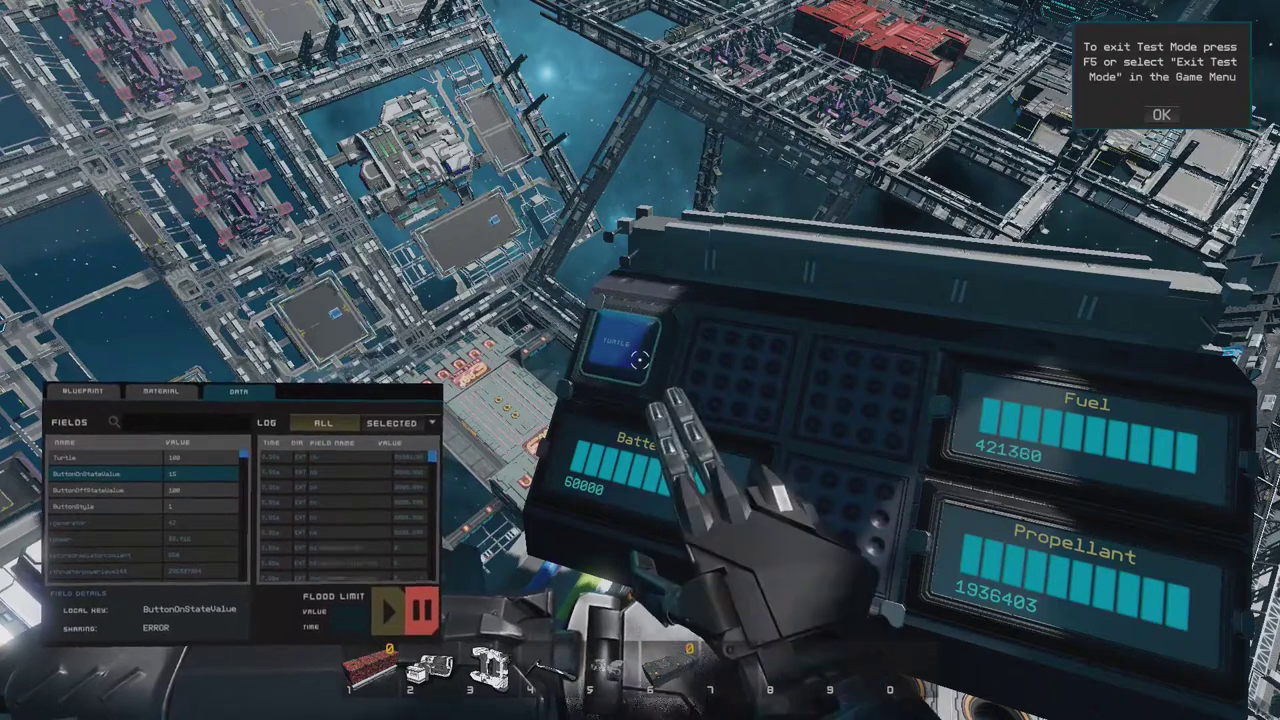
{"action": "key", "text": "u"}
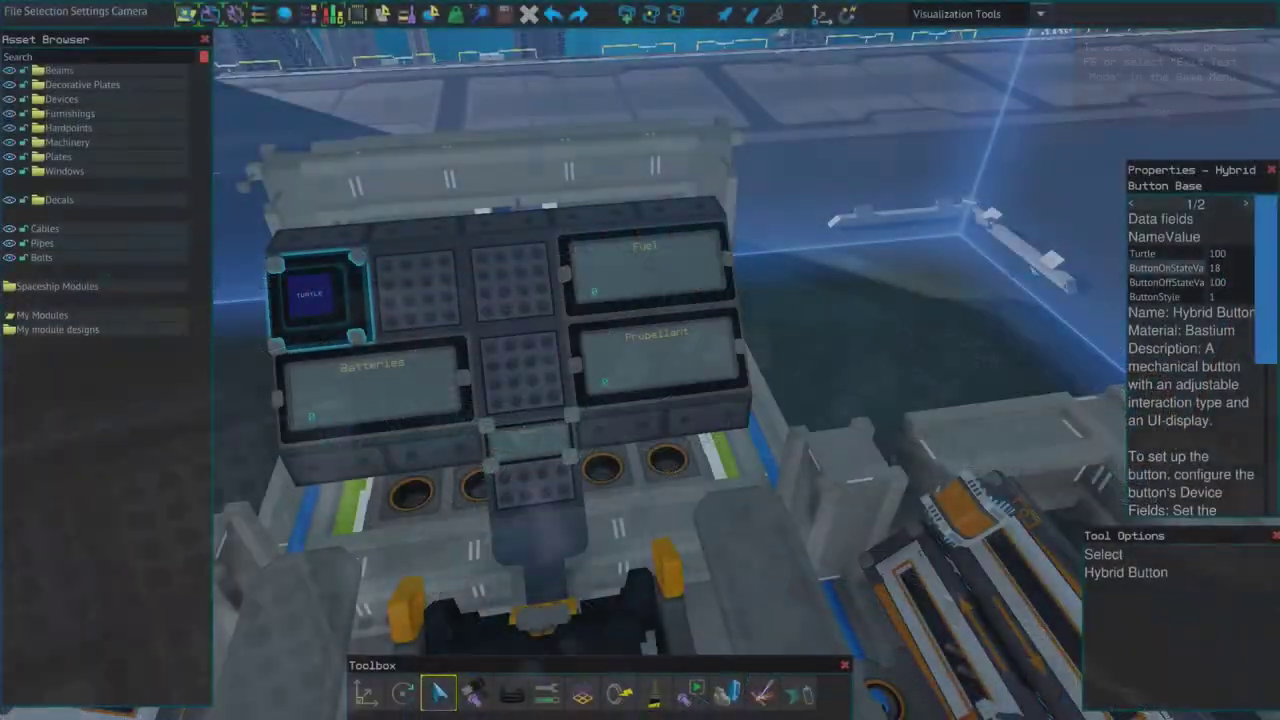
- Examine the console with the Turtle button and the cockpit interior in the editor
{"action": "left_click", "coordinate": [998, 266]}
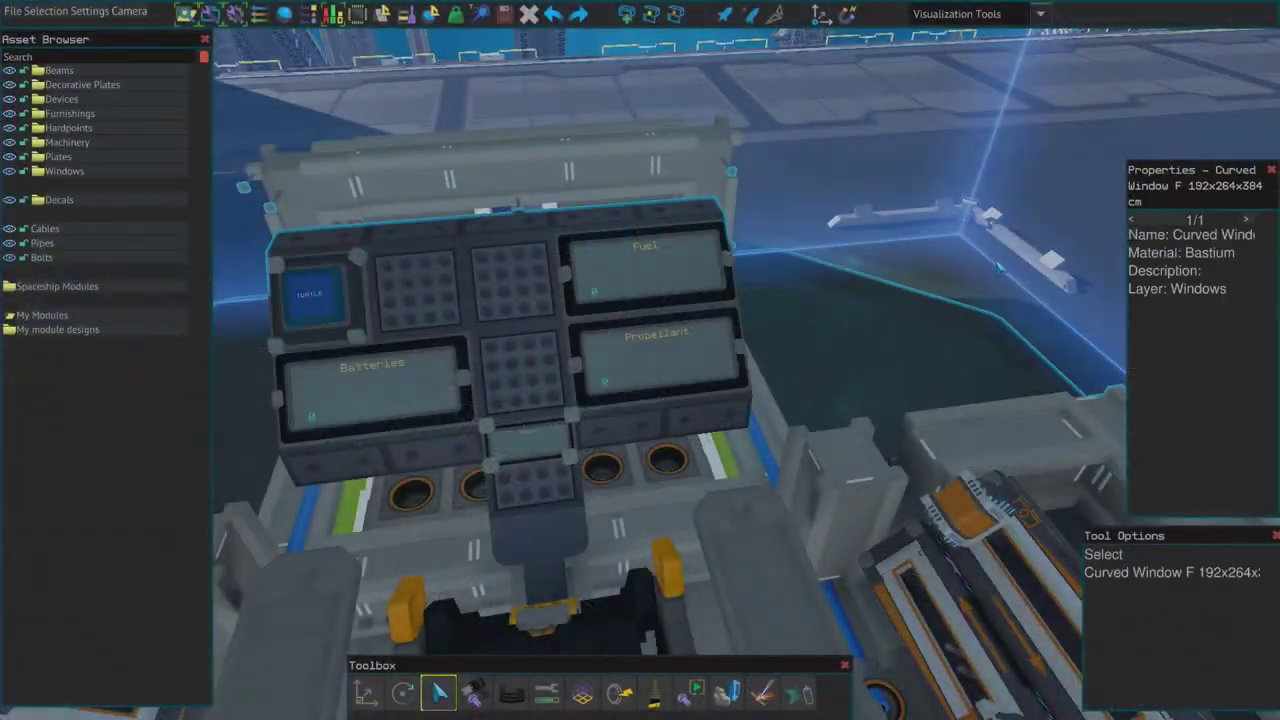
{"action": "scroll", "coordinate": [895, 330], "scroll_direction": "down", "scroll_amount": 8}
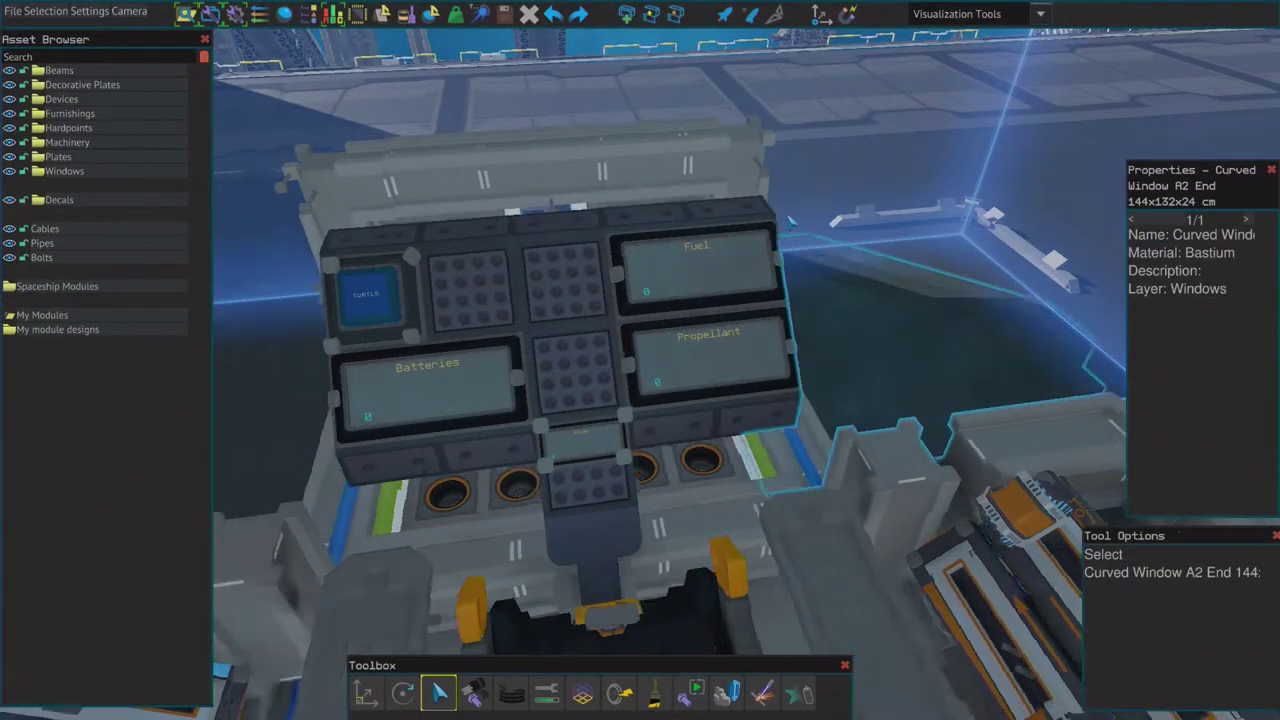
{"action": "scroll", "coordinate": [800, 258], "scroll_direction": "up", "scroll_amount": 9}
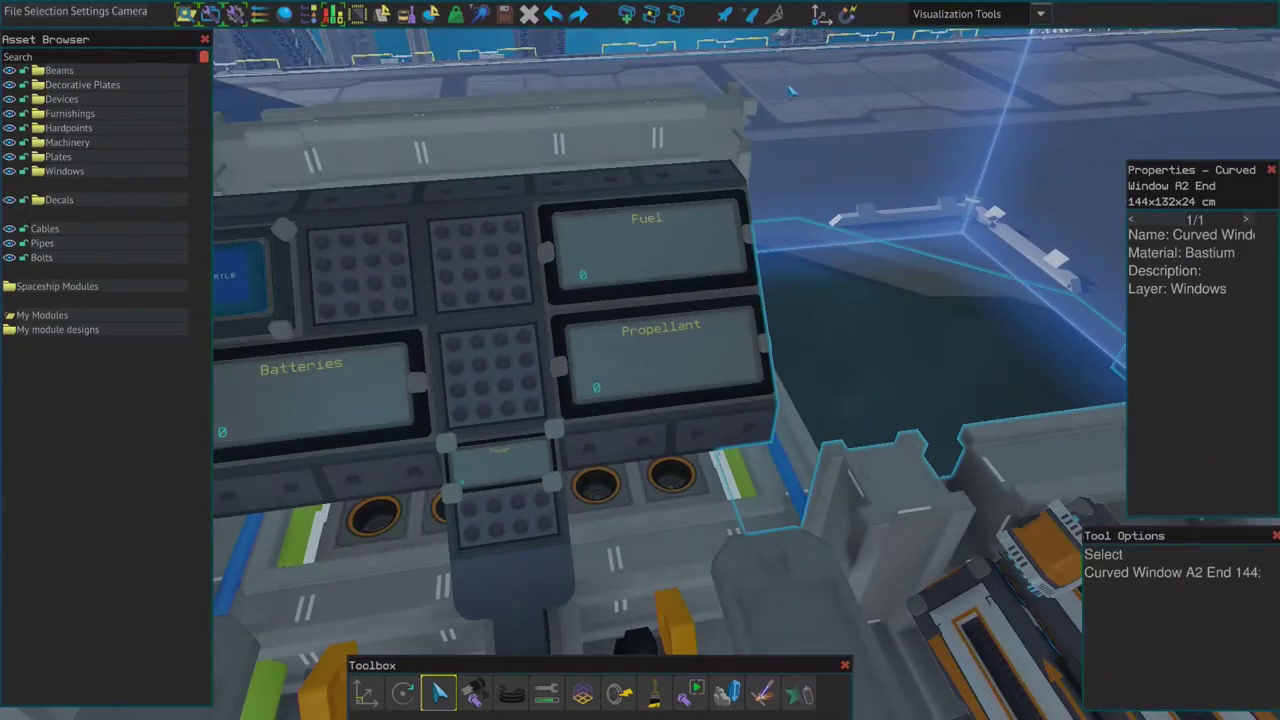
{"action": "right_click_drag", "start_coordinate": [790, 91], "coordinate": [790, 90]}
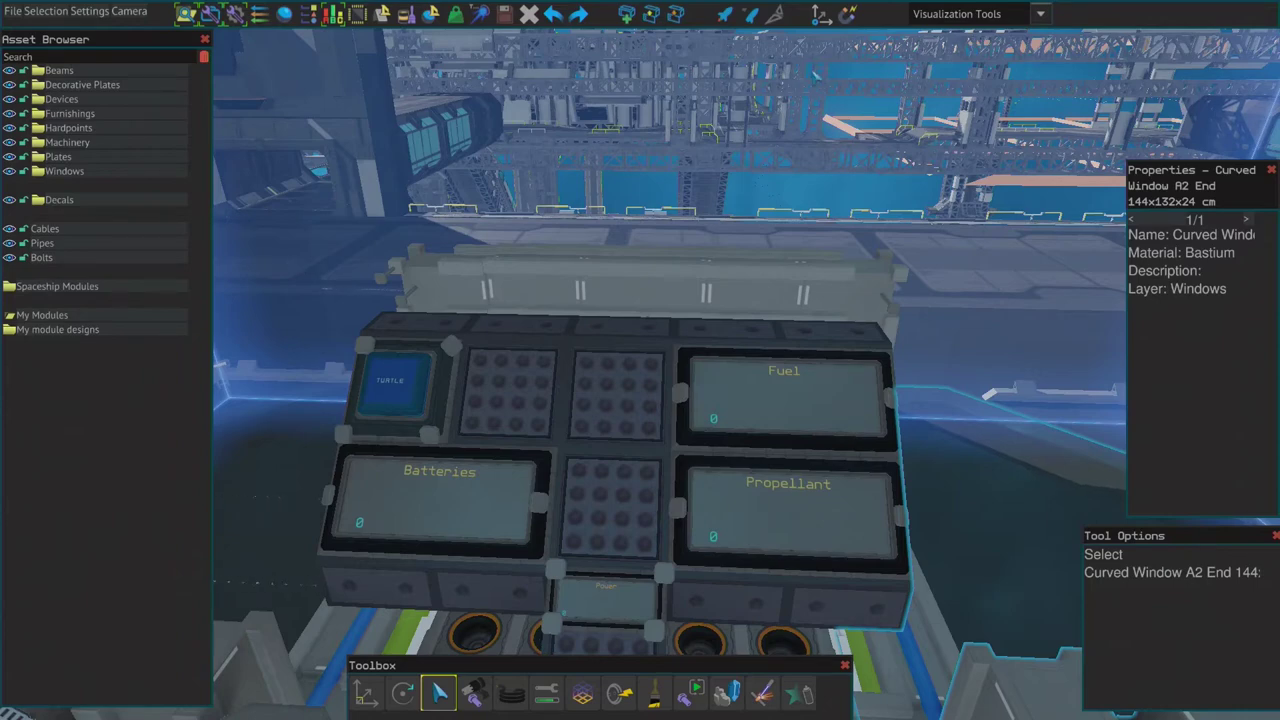
{"action": "right_click_drag", "start_coordinate": [724, 117], "coordinate": [724, 117]}
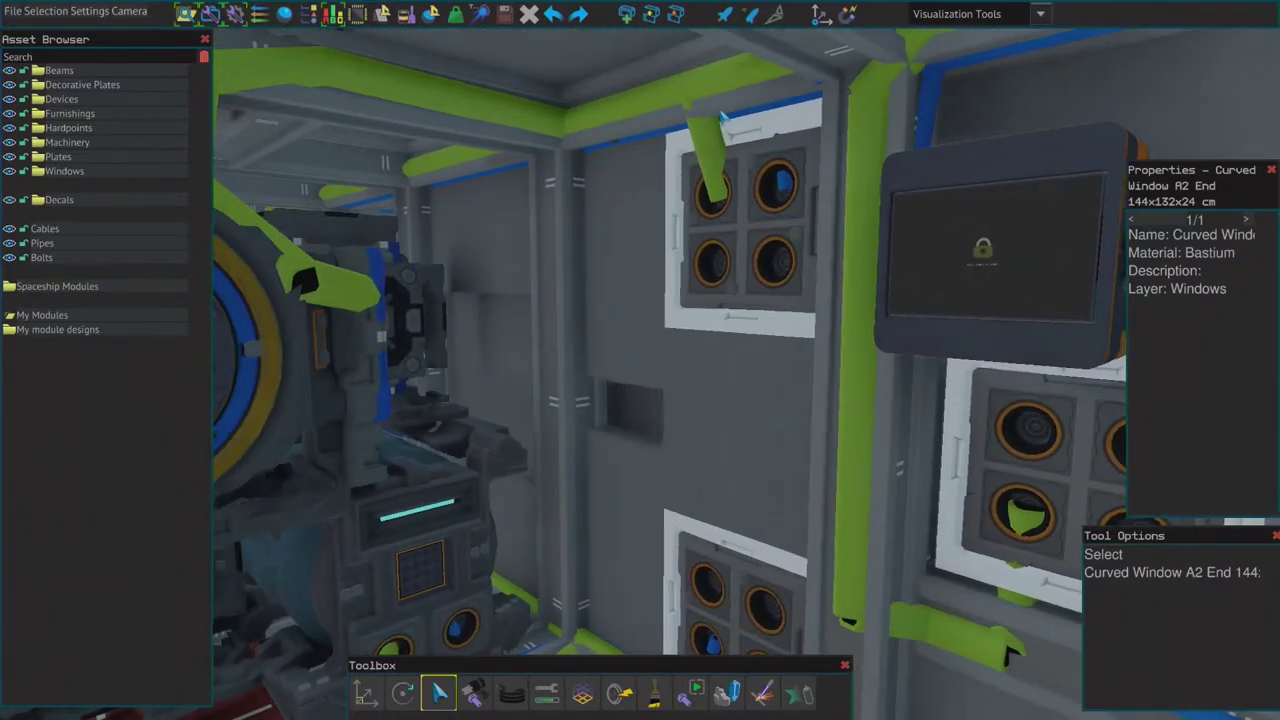
{"action": "right_click_drag", "start_coordinate": [671, 296], "coordinate": [739, 302]}
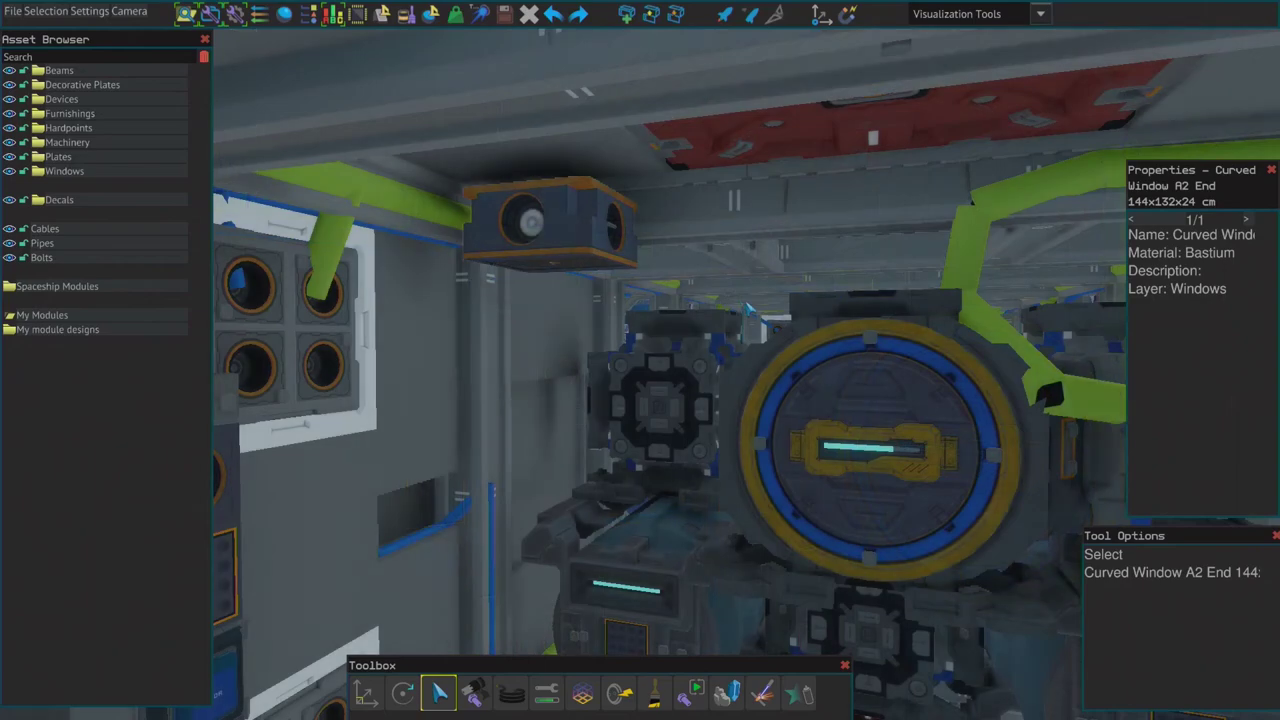
{"action": "key", "text": "s"}
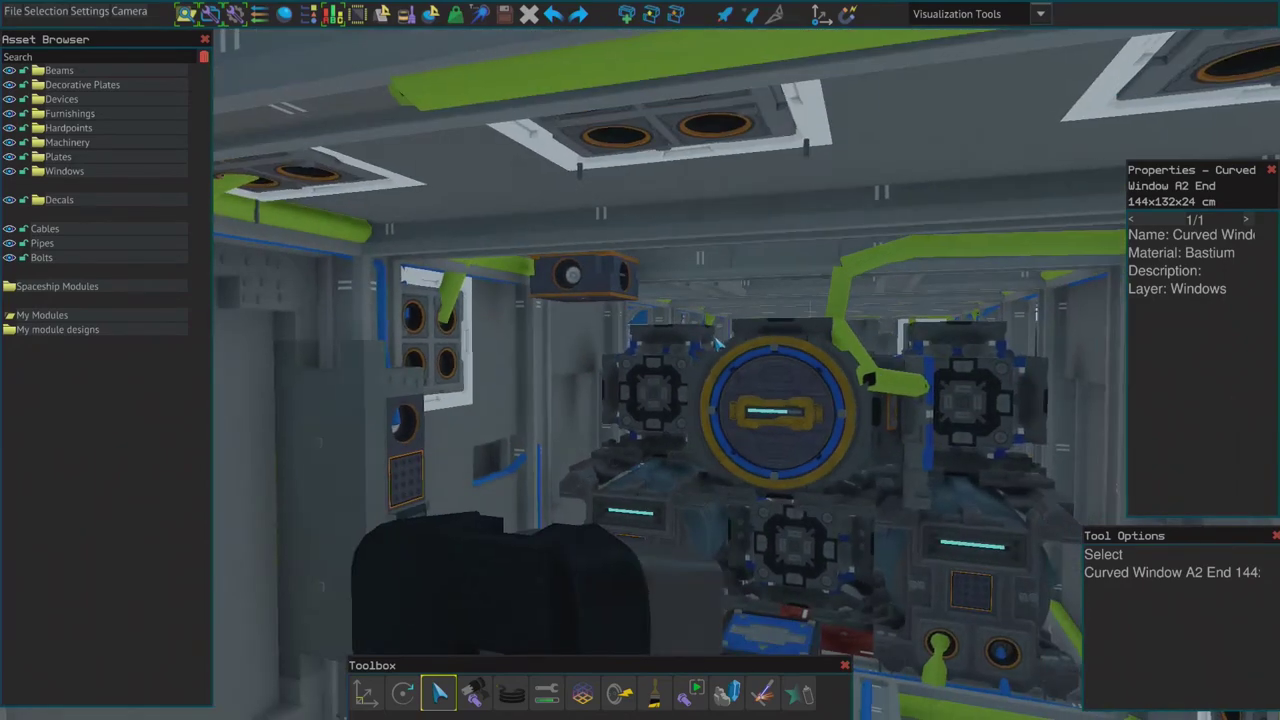
{"action": "right_click_drag", "start_coordinate": [704, 383], "coordinate": [704, 383]}
{"action": "key", "text": "d"}
{"action": "key", "text": "a"}
- Clear the selection and examine the whole ship from the outside, from the front and the side
{"action": "left_click", "coordinate": [376, 380]}
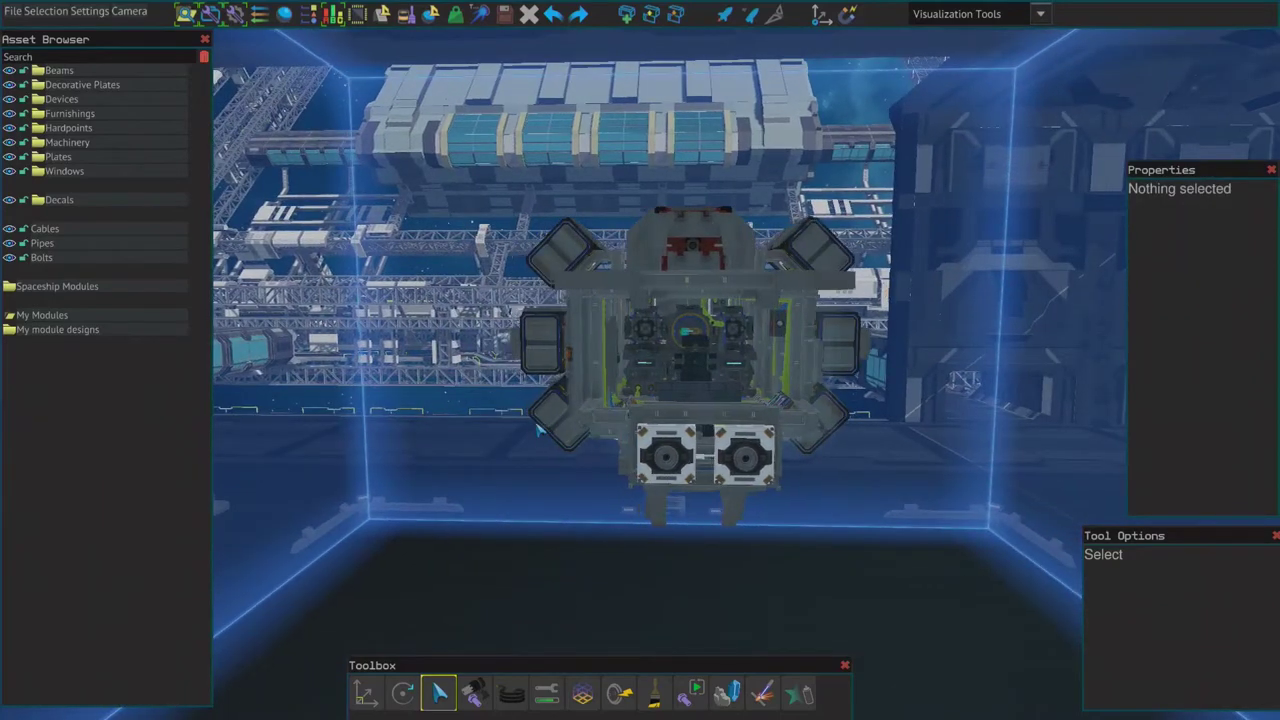
{"action": "key", "text": "a"}
{"action": "right_click_drag", "start_coordinate": [538, 430], "coordinate": [538, 430]}
{"action": "key", "text": "a"}
{"action": "key", "text": "w"}
{"action": "key", "text": "d"}
{"action": "key", "text": "d"}
{"action": "key", "text": "s"}
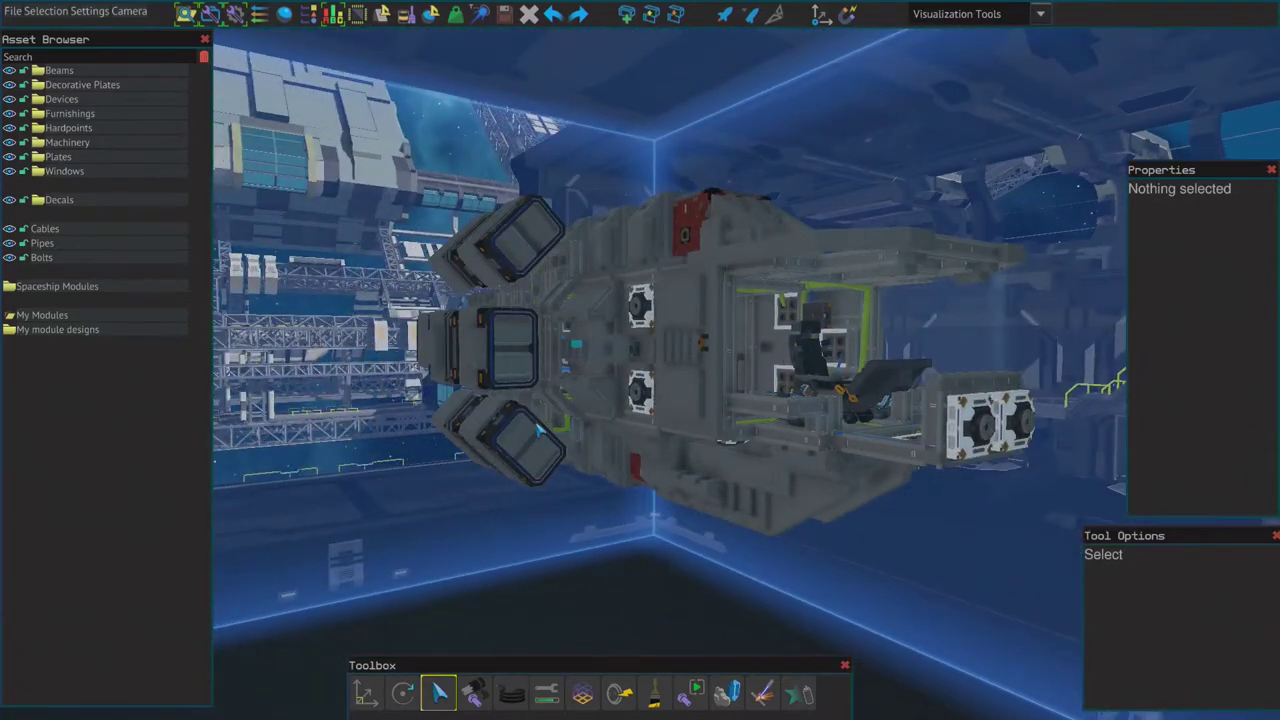